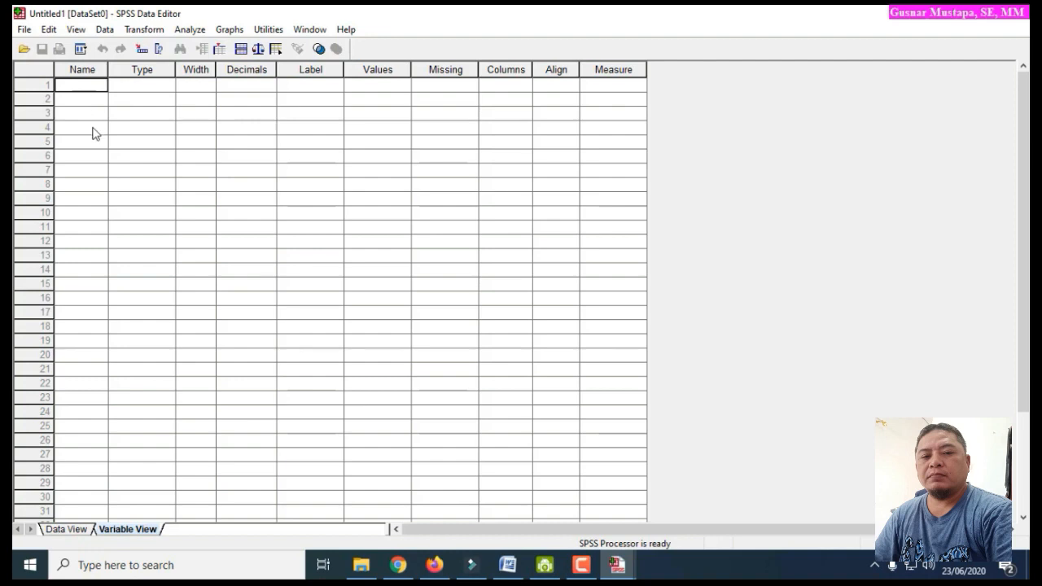
Define five variables named x1.1, x1.2, x1.3, x1.4 and x1.5 in the first five rows
text(x1.1)
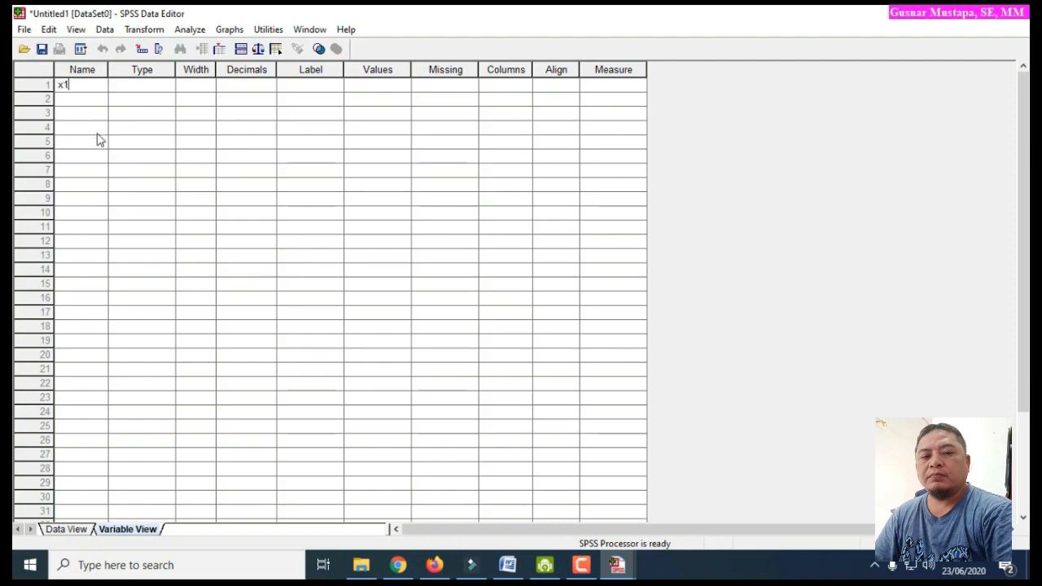
click(85, 99)
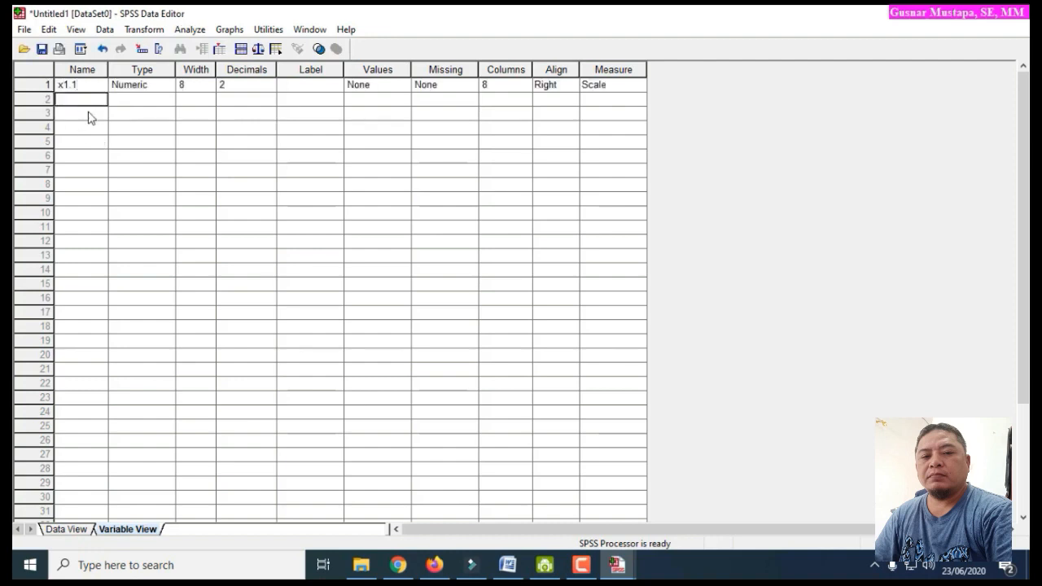
text(x1.2)
click(90, 114)
text(x)
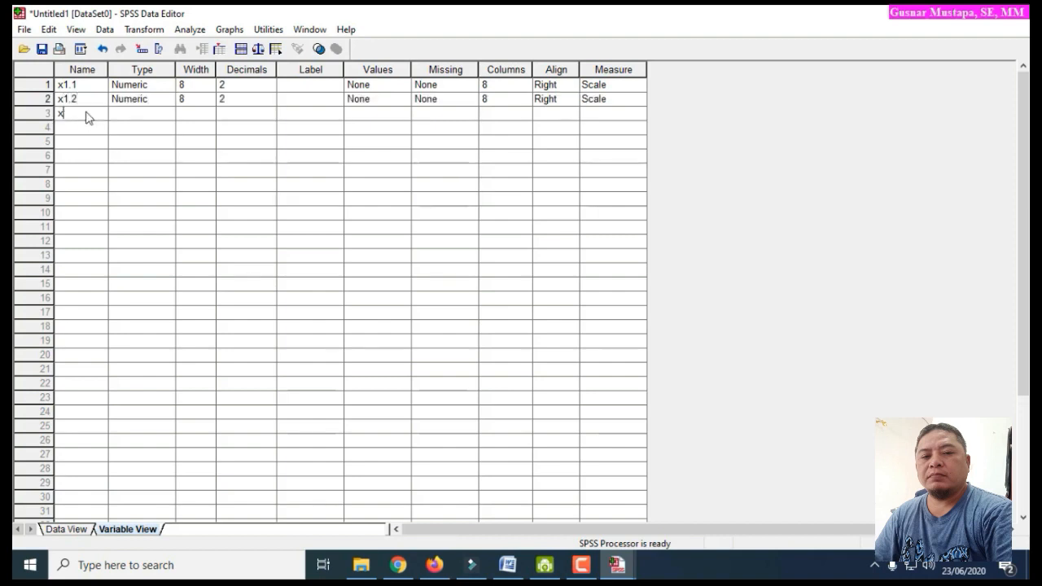
text(1.3)
click(81, 130)
text(x1)
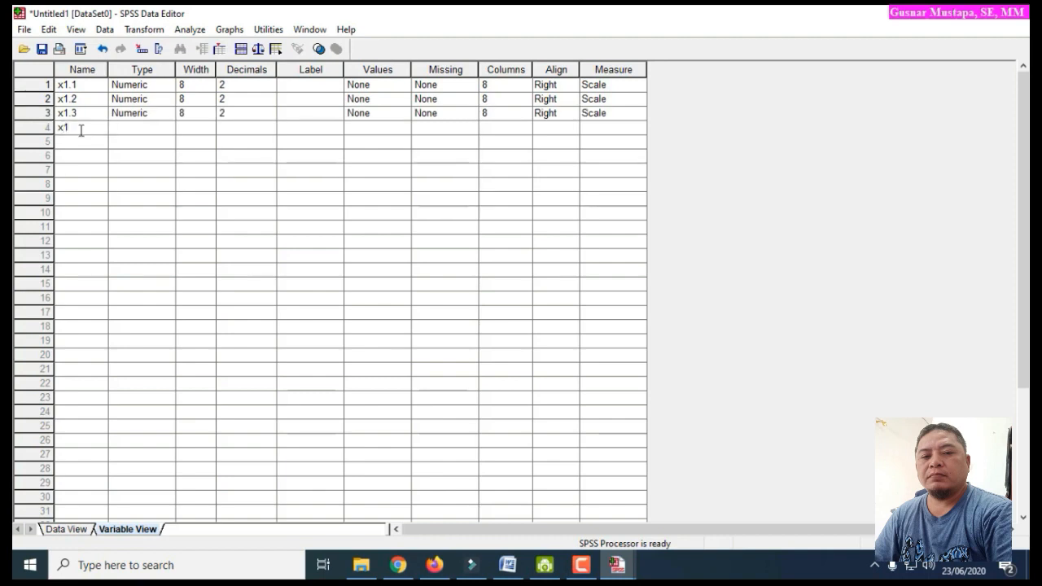
text(.4)
click(82, 144)
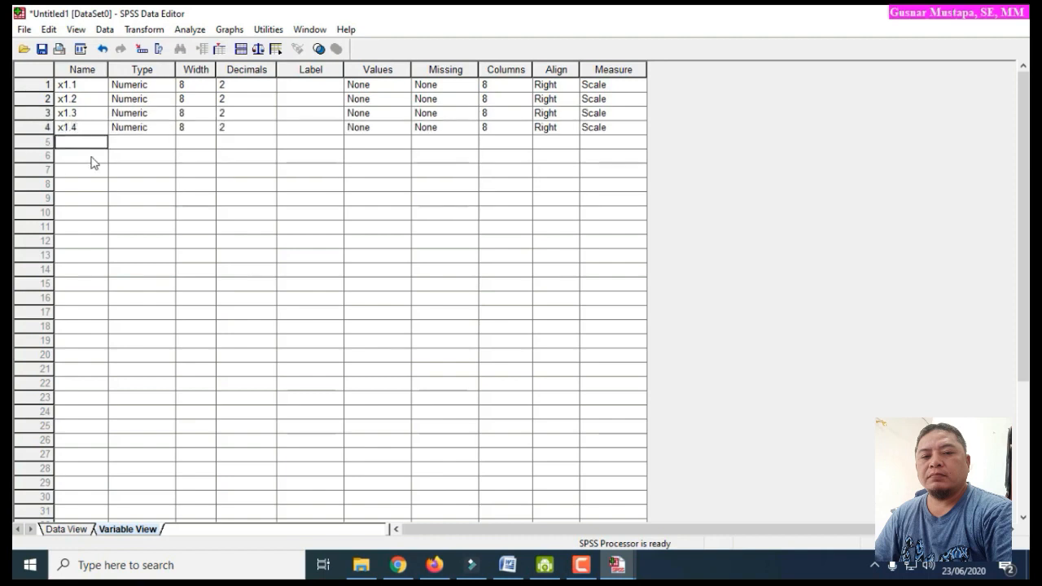
text(x1.5)
click(95, 161)
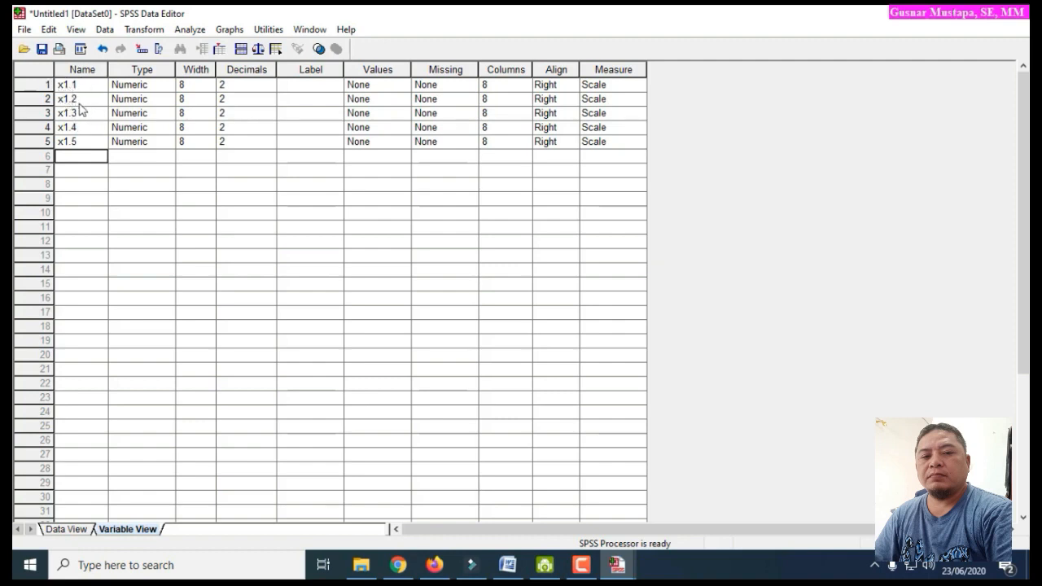
Add a total variable named X1 in row 6, below x1.5
click(72, 100)
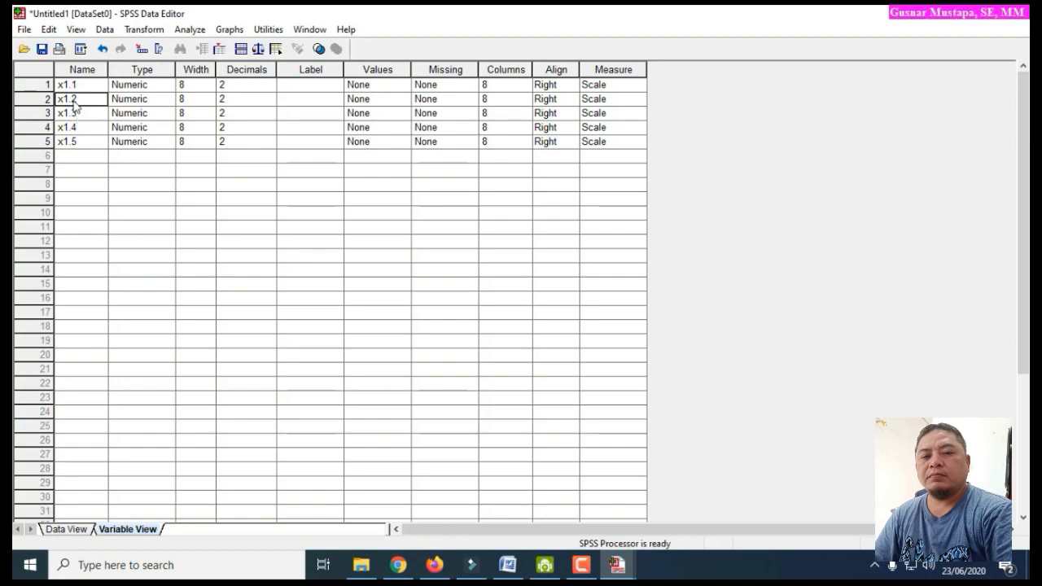
click(82, 158)
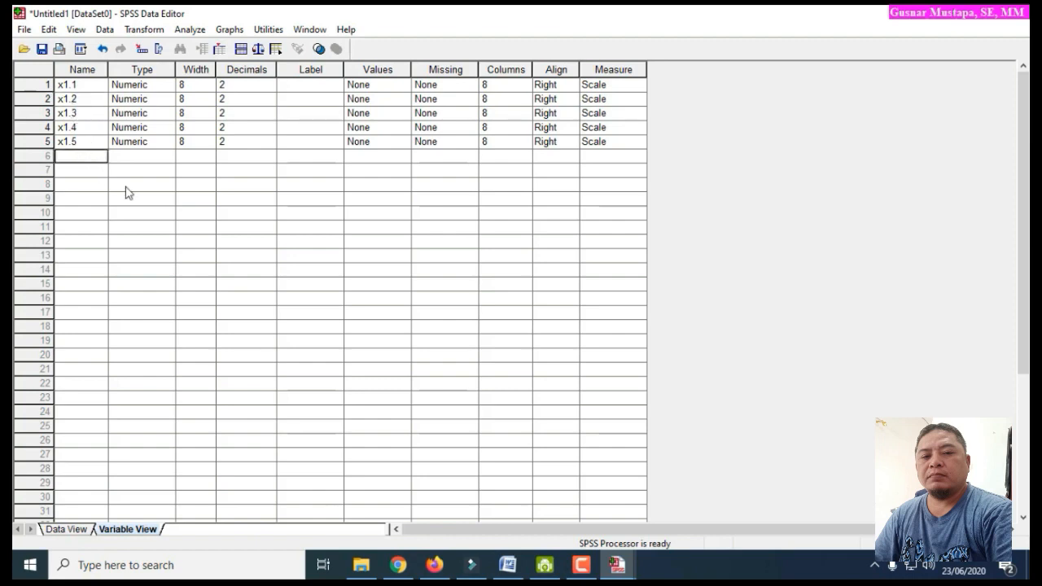
text(X)
key(BackSpace)
text(X1)
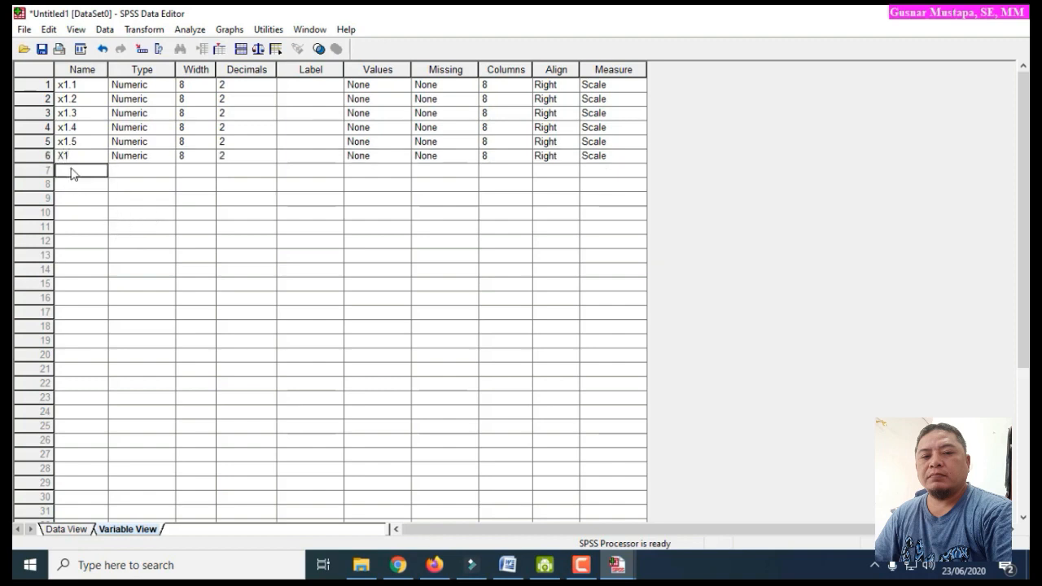
click(71, 171)
click(68, 157)
Check the X1 heading in the Word questionnaire and label the variable X1 as Kepemimpinan in SPSS
click(310, 158)
click(509, 566)
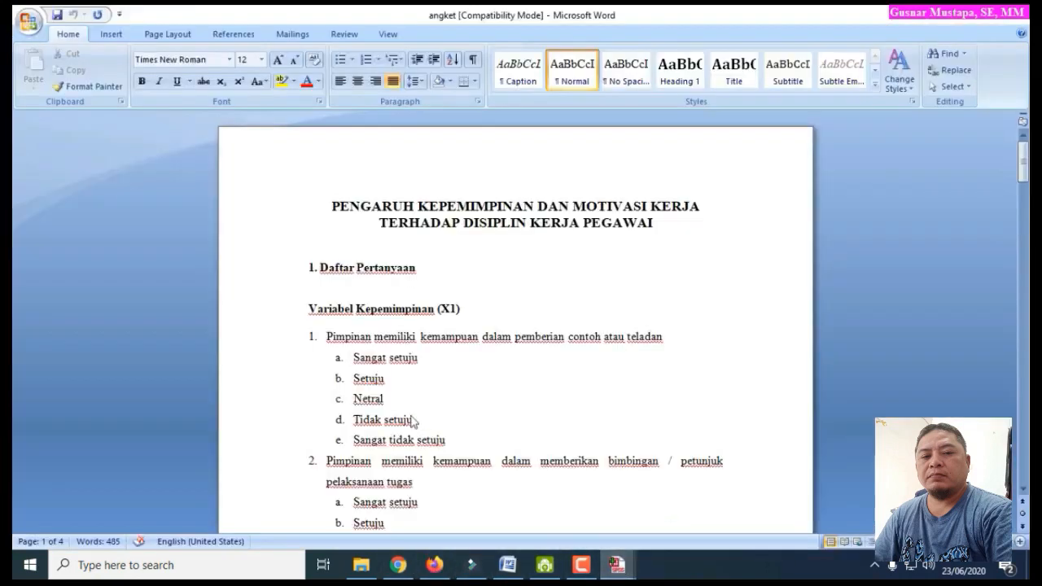
mouse_move(612, 570)
click(691, 521)
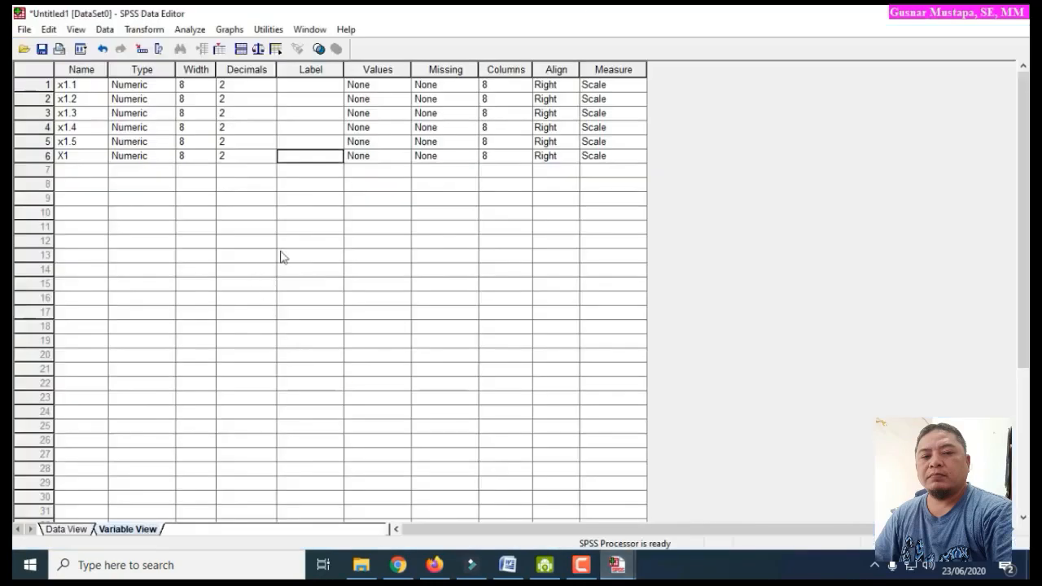
text(Kepemimpi)
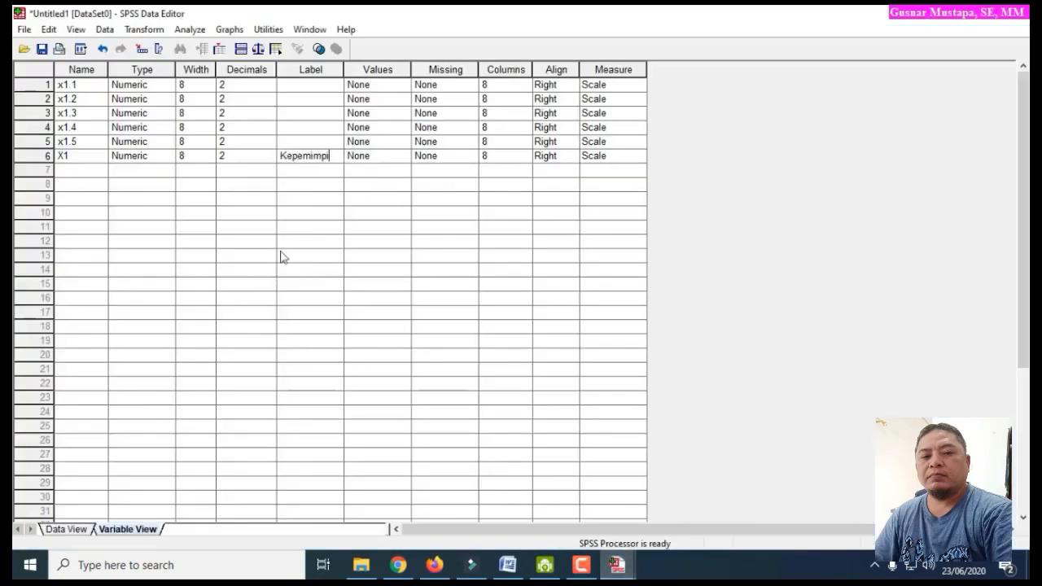
text(nan)
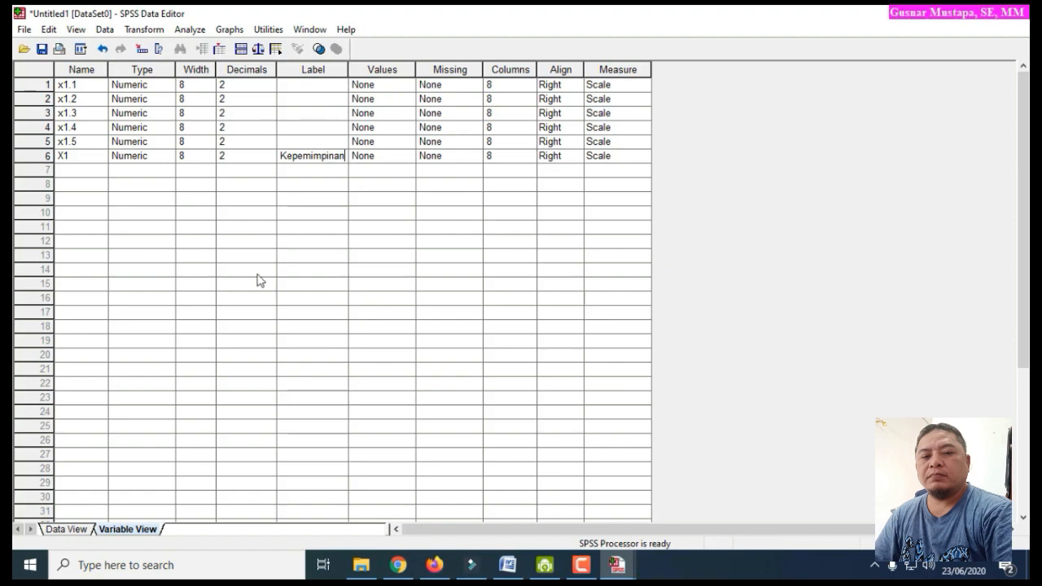
click(105, 227)
Define five variables named x2.1, x2.2, x2.3, x2.4 and x2.5 in the rows below X1
click(85, 172)
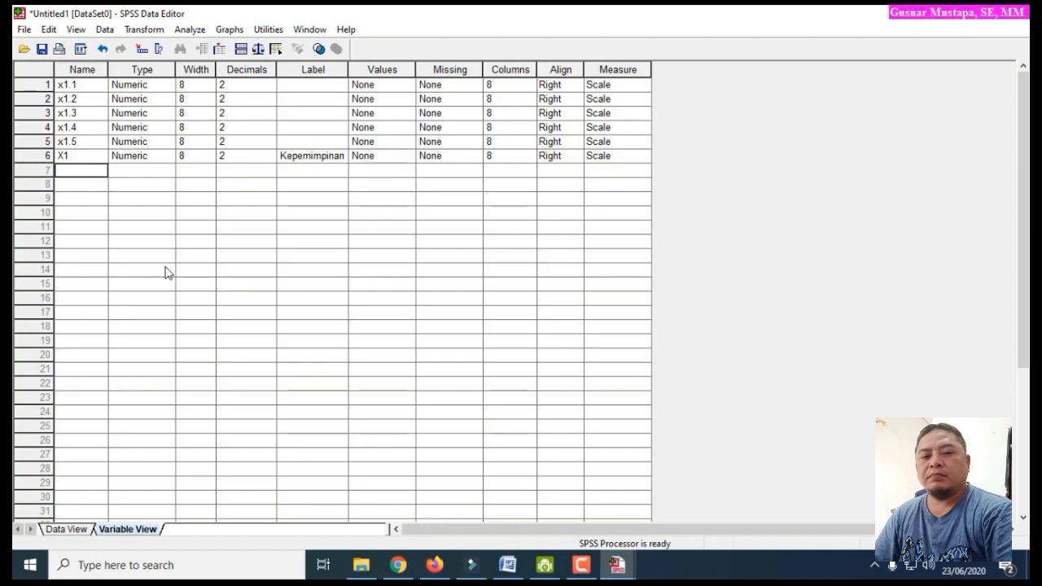
text(x2.1)
key(Return)
text(x2.2)
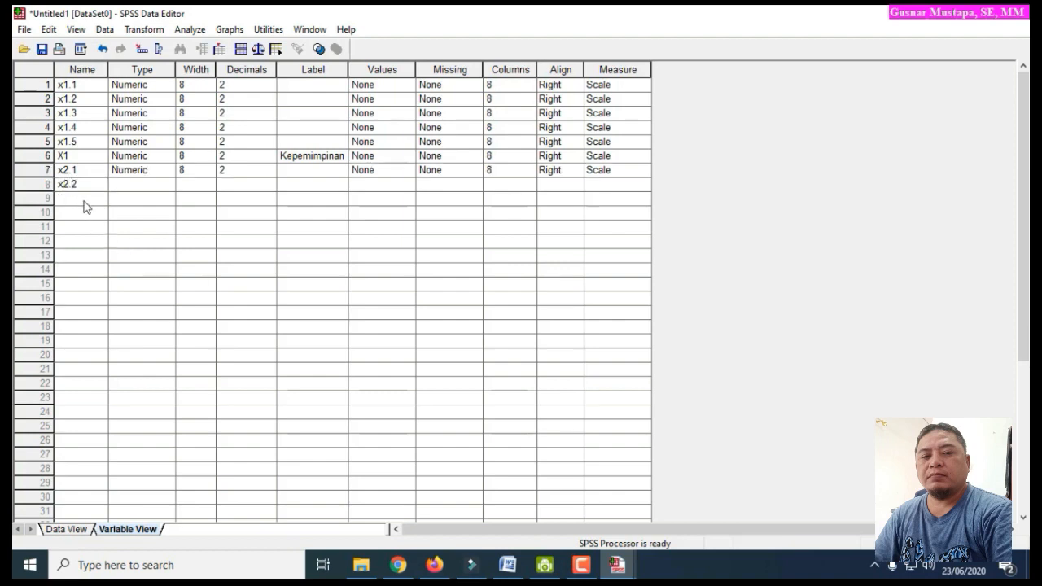
key(Return)
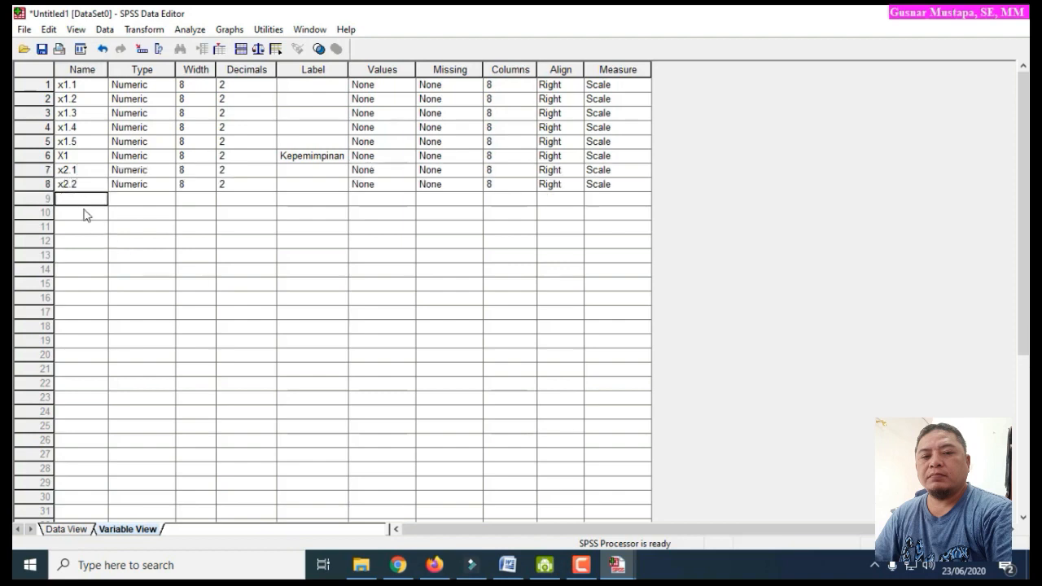
text(x2.3)
key(Return)
text(x2)
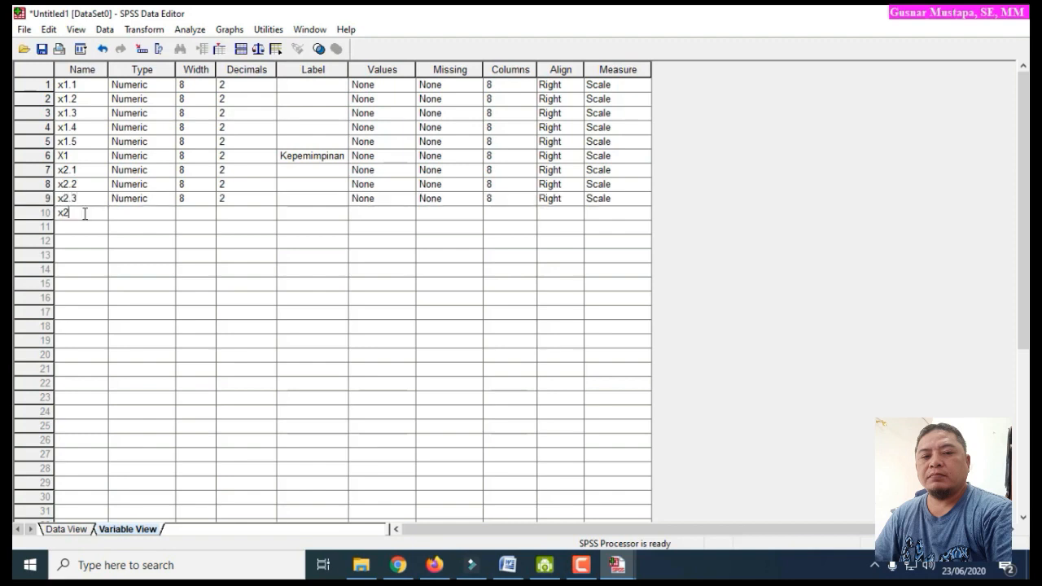
text(.4)
key(Return)
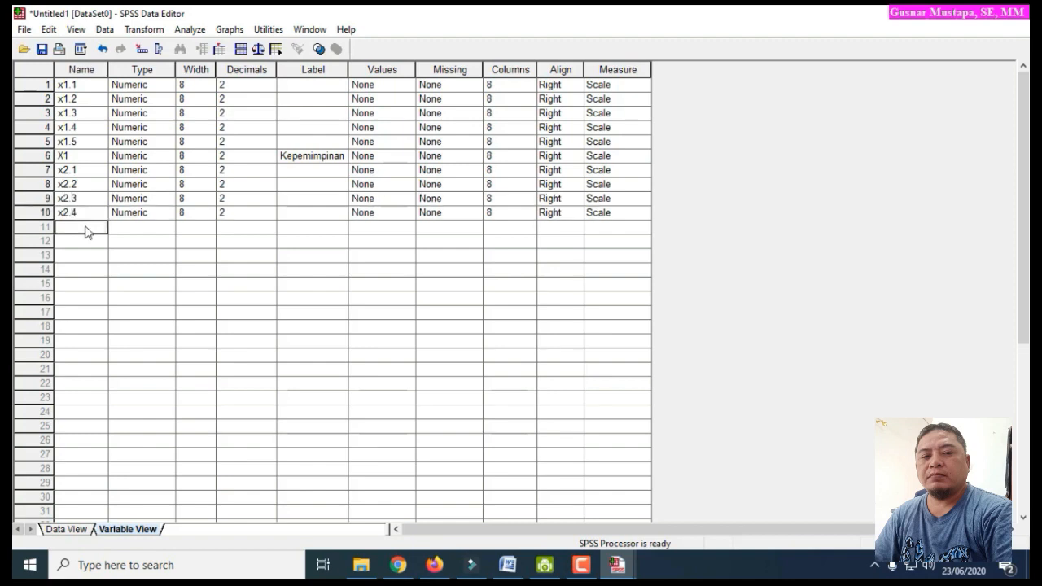
text(x2.5)
key(Return)
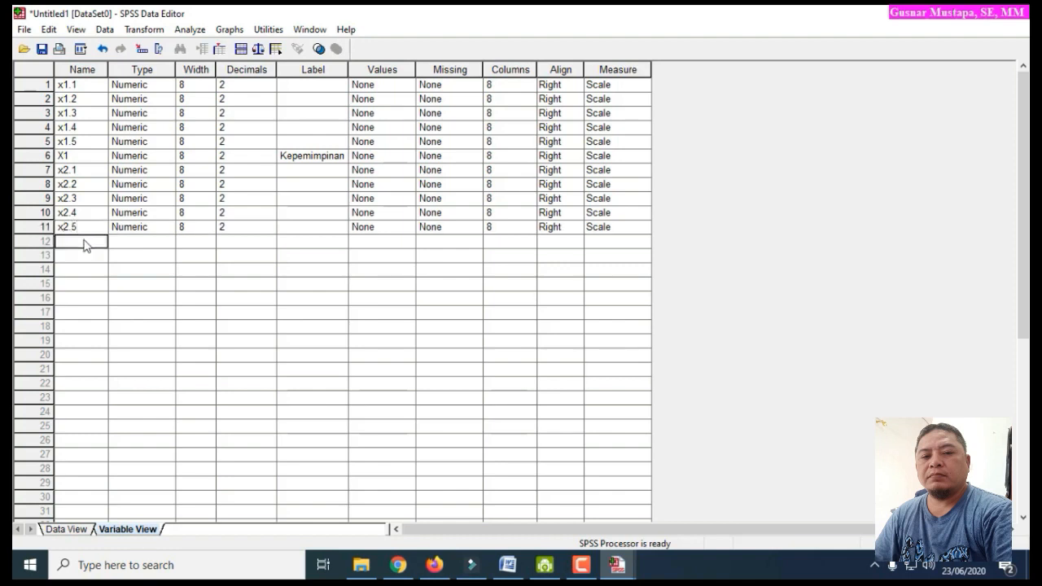
Add the variable x2 in row 12 and label it Motivasi, following the X2 heading in the Word questionnaire
text(x2)
key(Return)
click(308, 243)
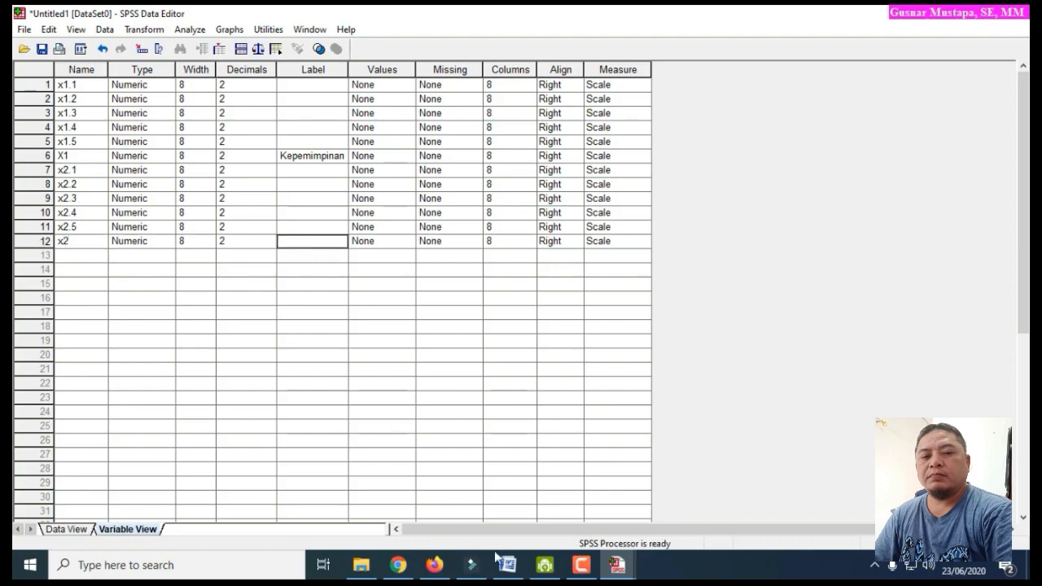
click(544, 541)
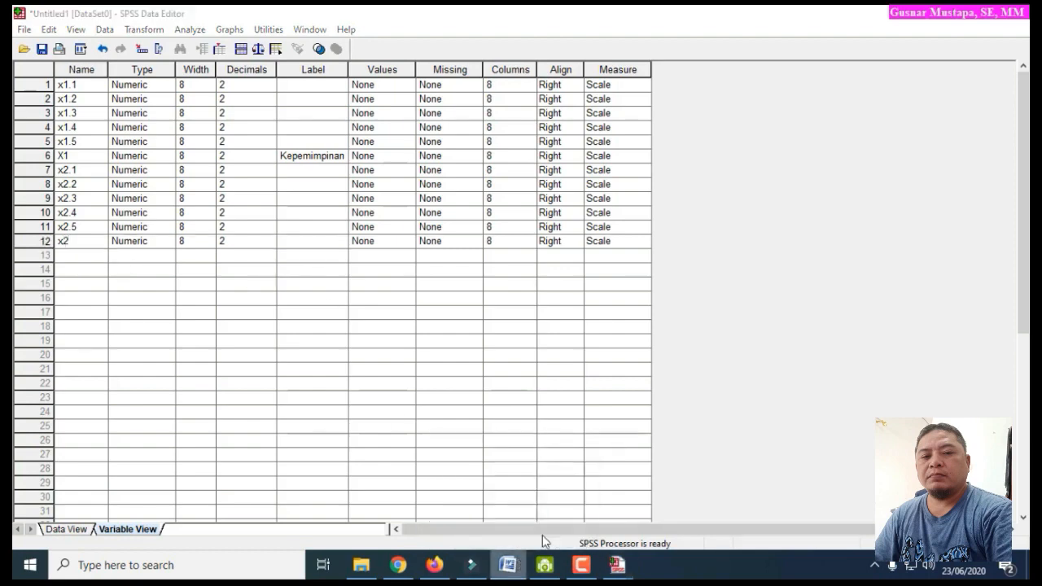
click(511, 565)
scroll(533, 469, down, 15)
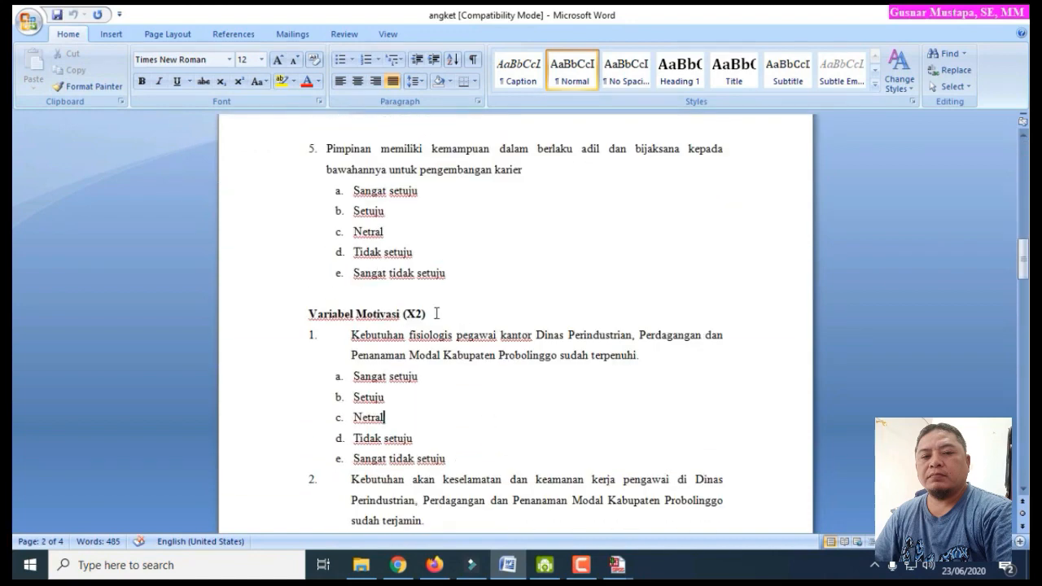
scroll(433, 407, down, 1)
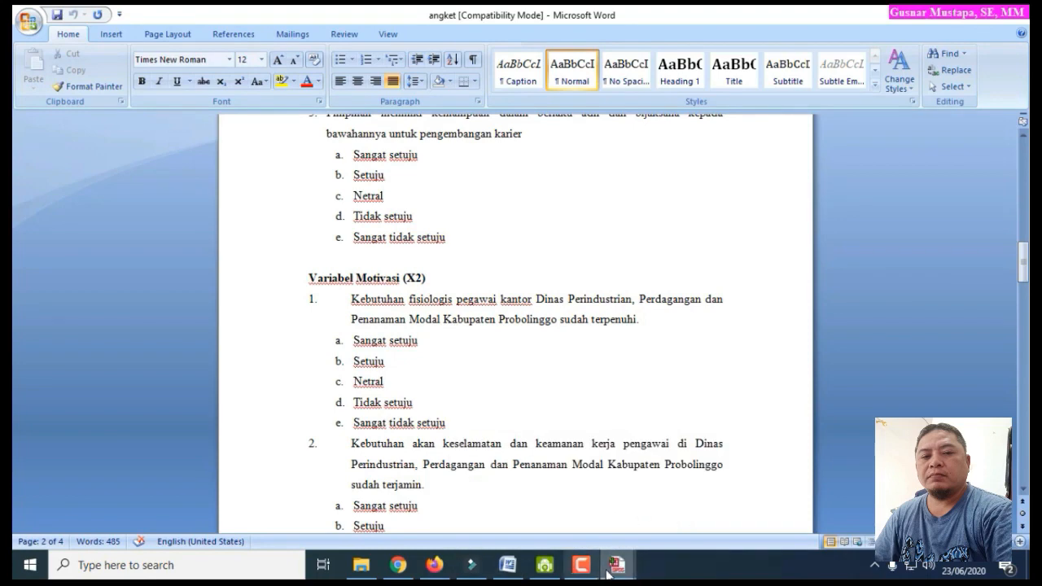
mouse_move(617, 565)
click(717, 514)
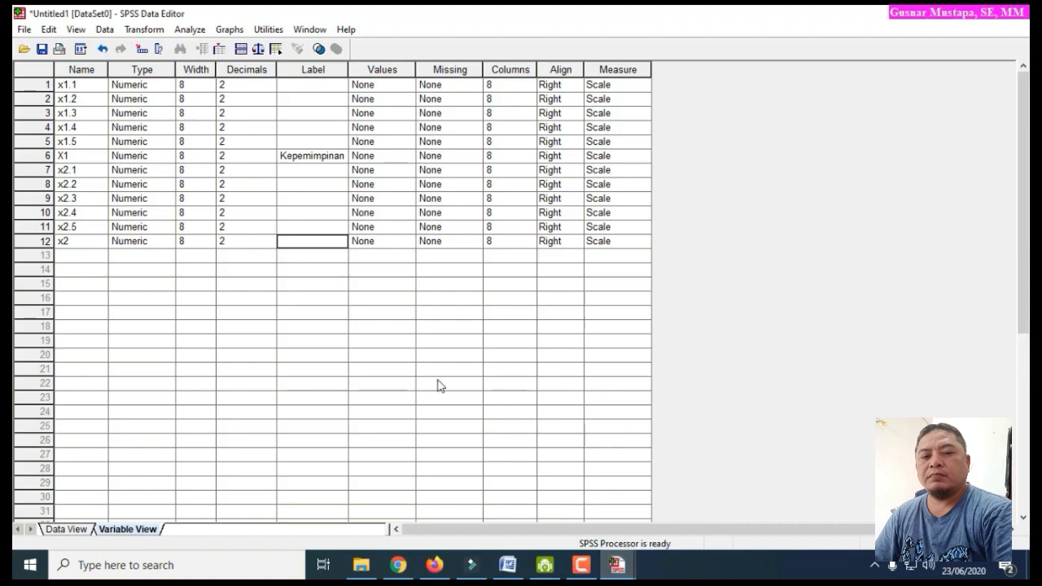
text(Motivasi)
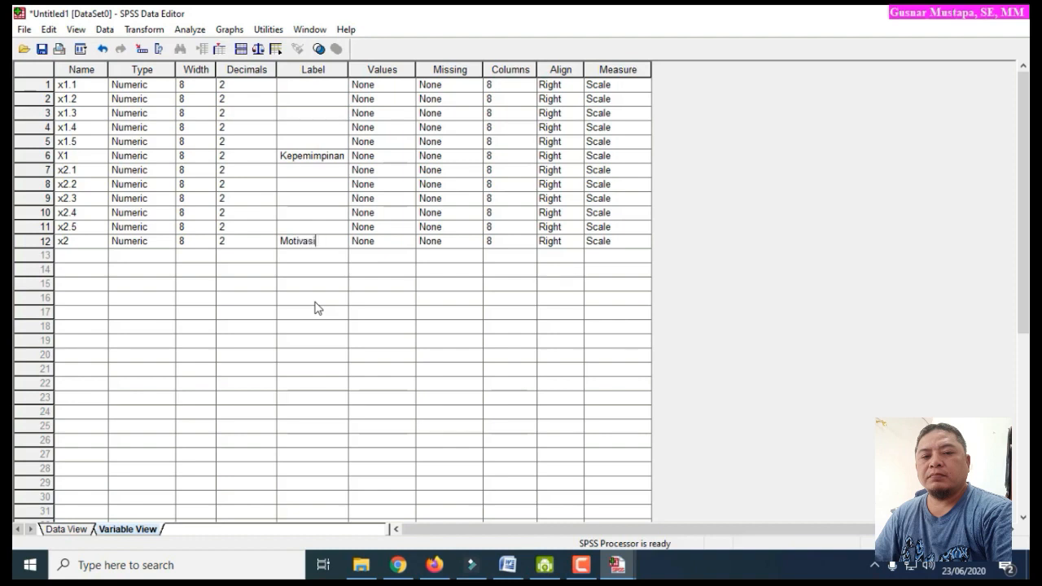
click(283, 299)
Define six variables named y1, y2, y3, y4, y5 and y6 in the rows below x2
click(93, 260)
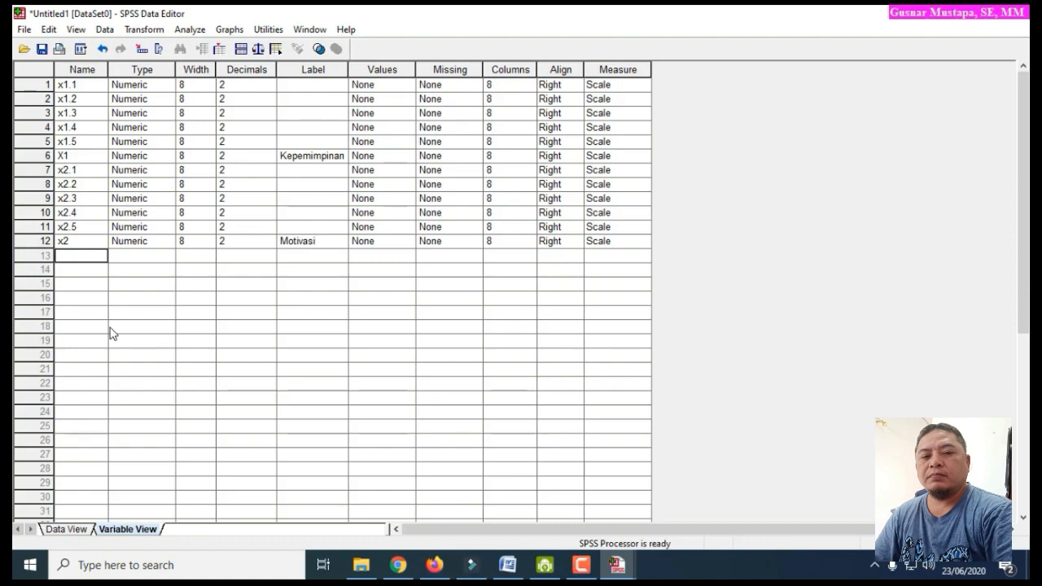
text(y1)
key(Return)
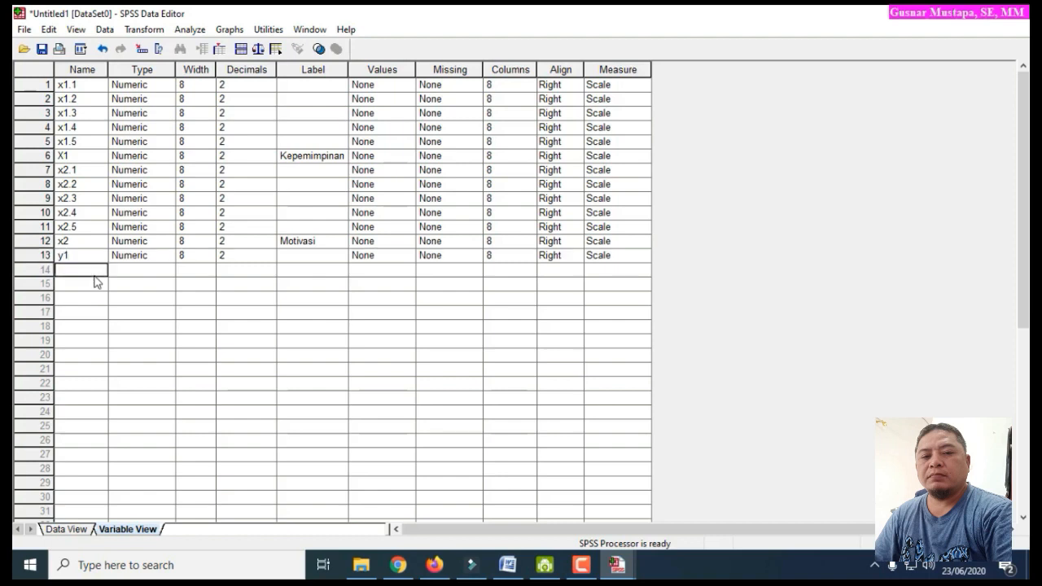
text(y2)
key(Return)
text(y3)
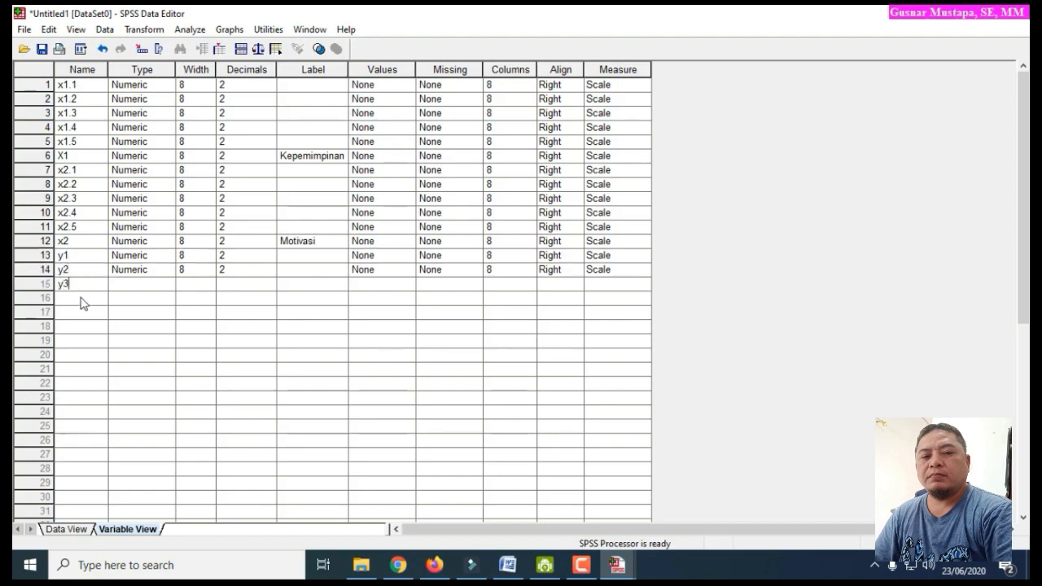
key(Return)
text(y4)
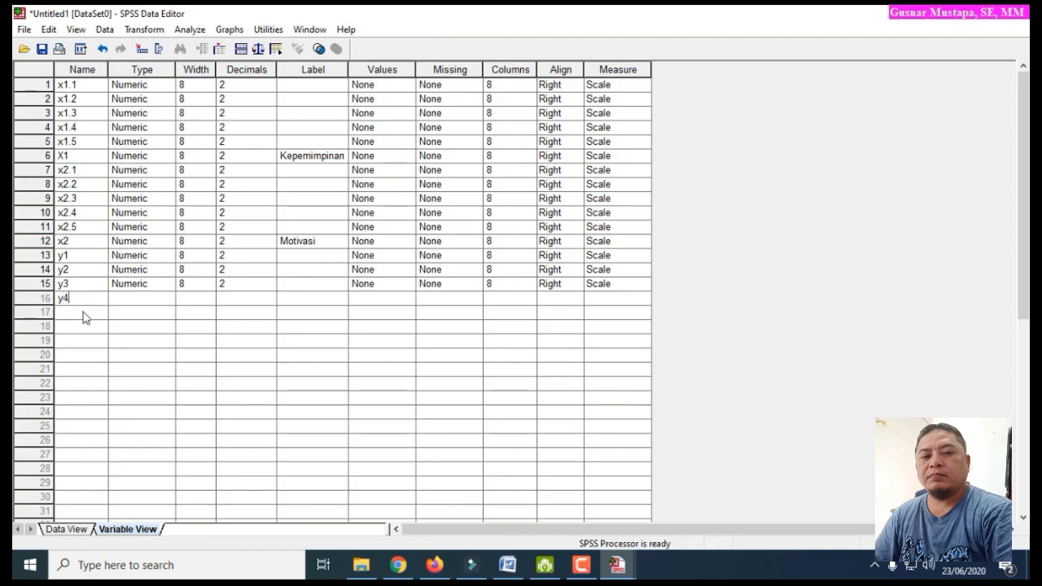
key(Return)
text(y5)
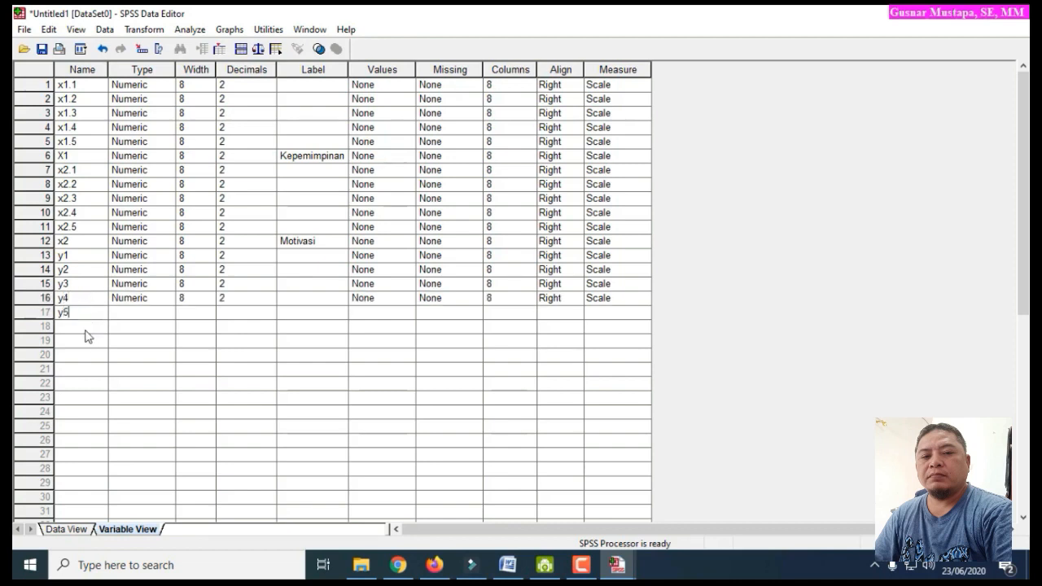
key(Return)
text(y)
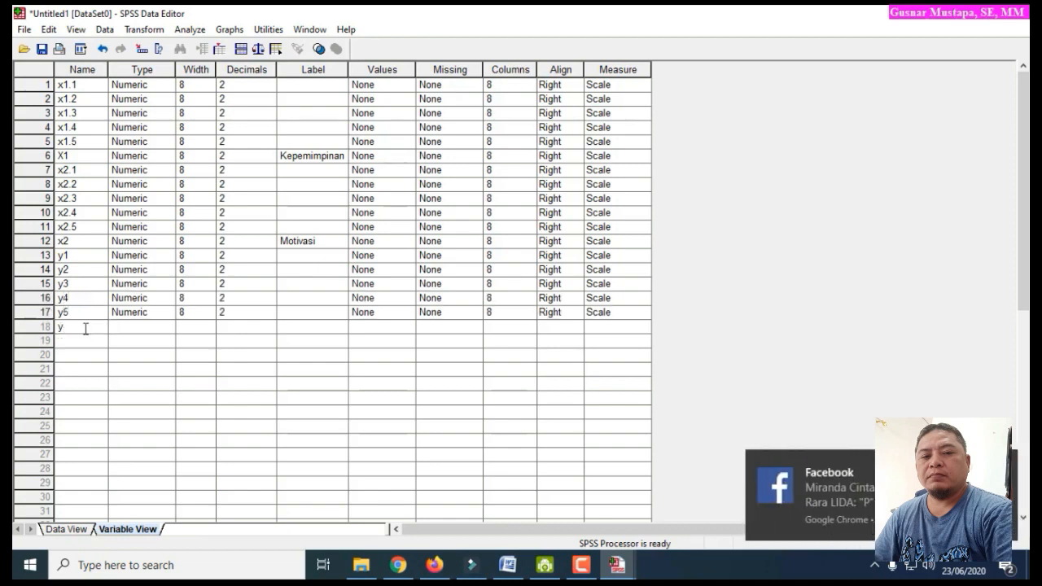
text(6)
key(Return)
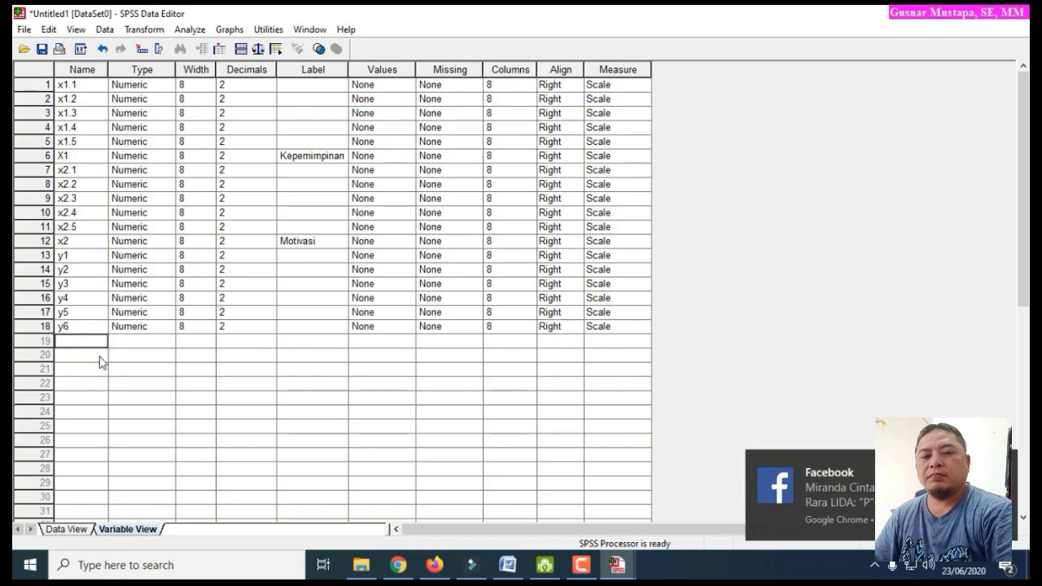
Add the variable y in row 19 with the label Disiplin Kerja, and display the data sheet
text(y)
click(306, 343)
text(D)
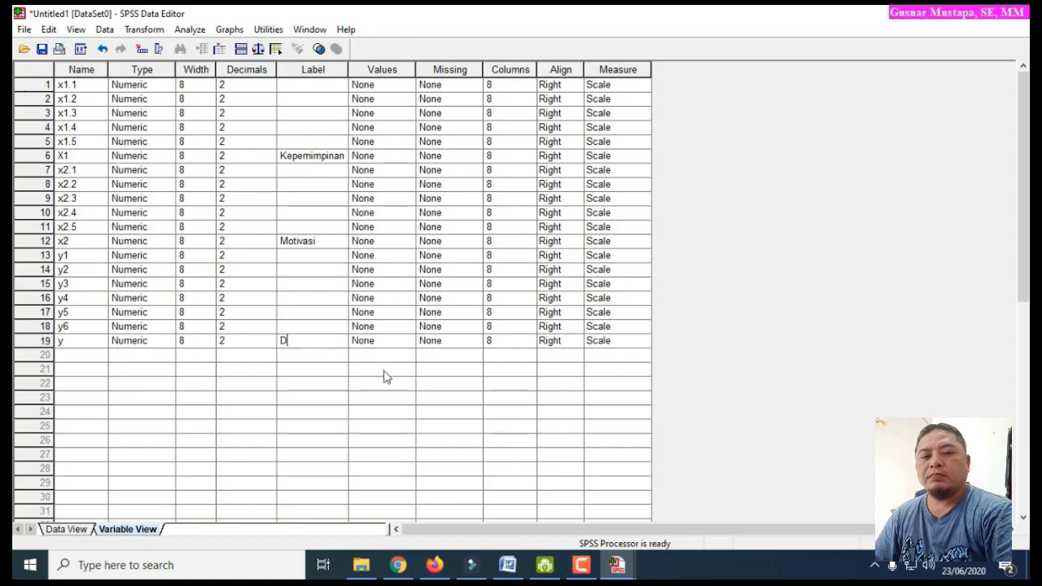
text(isiplin Kerja)
key(Tab)
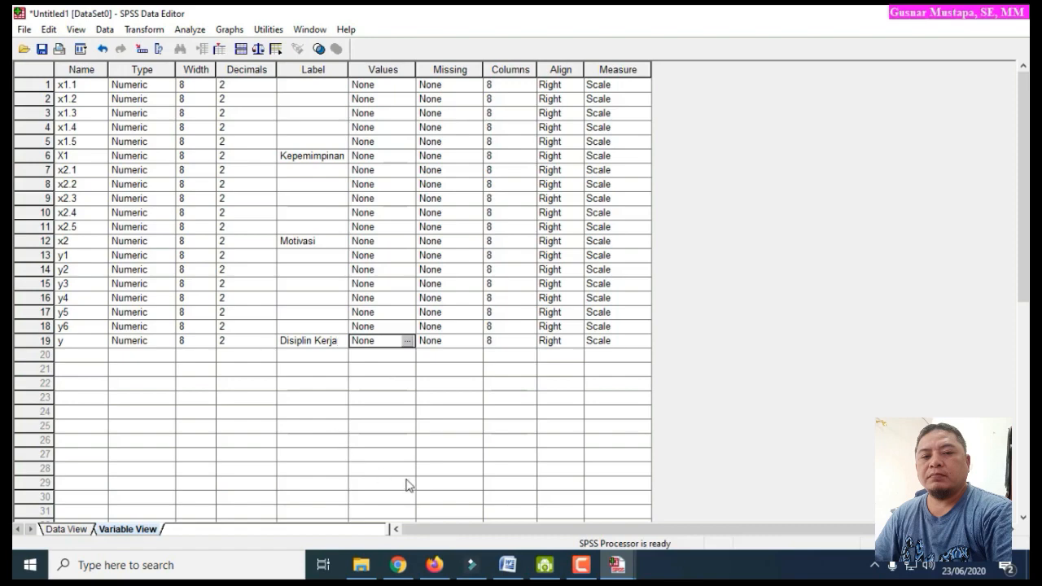
click(65, 529)
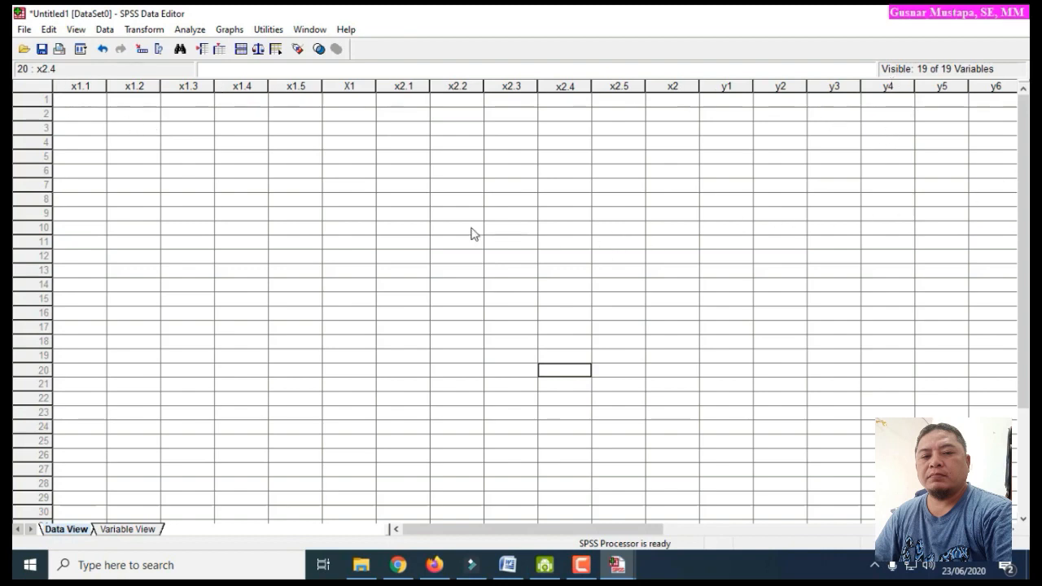
click(131, 203)
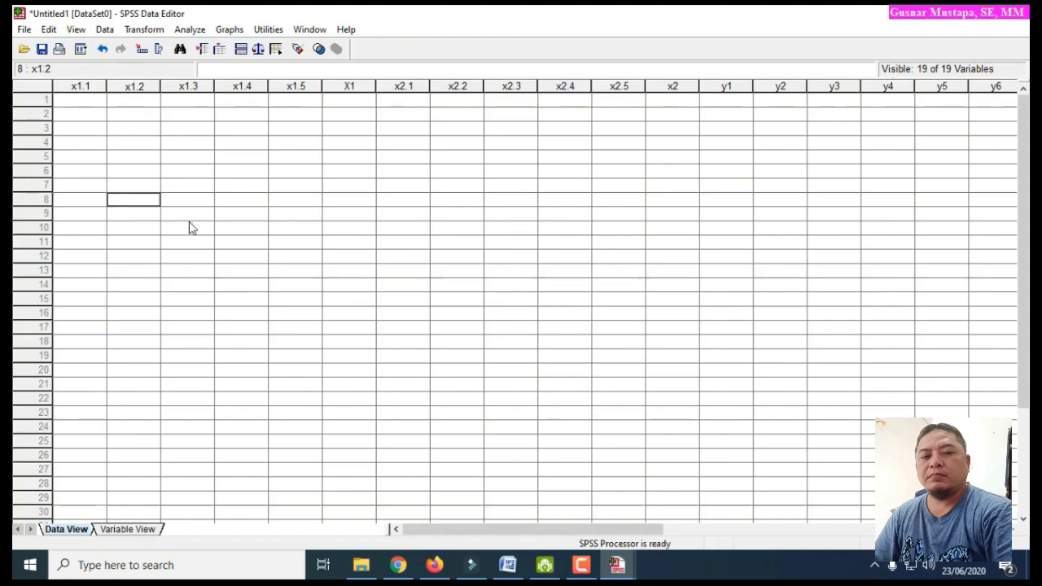
click(88, 105)
click(86, 117)
click(79, 132)
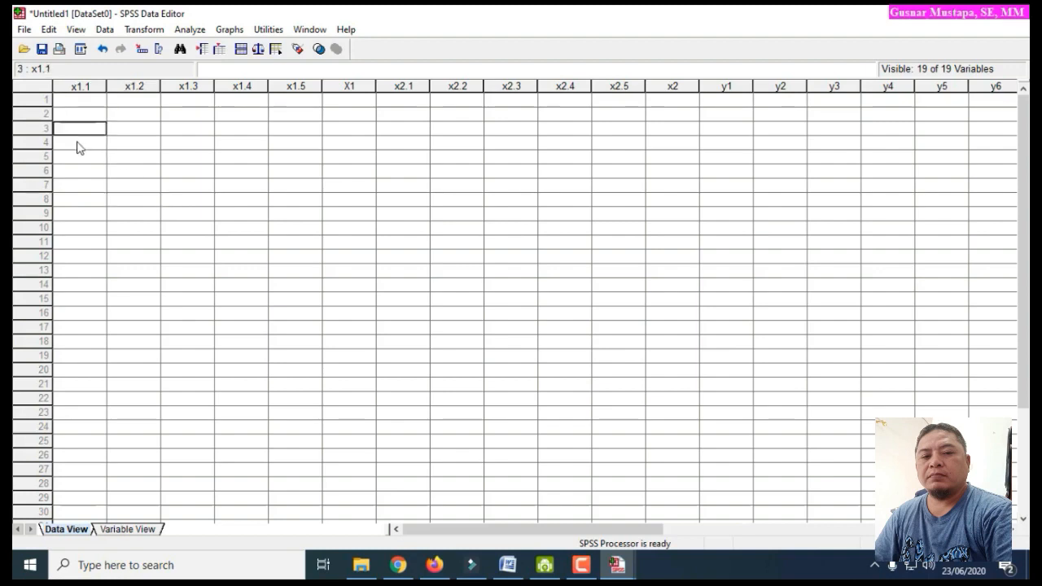
click(78, 145)
click(78, 160)
click(79, 172)
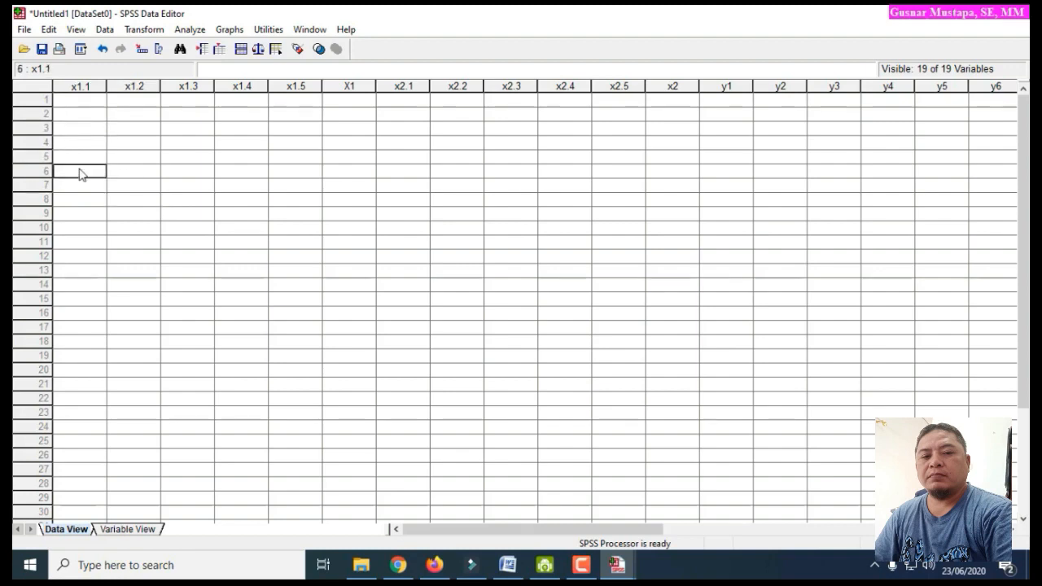
click(78, 187)
click(78, 201)
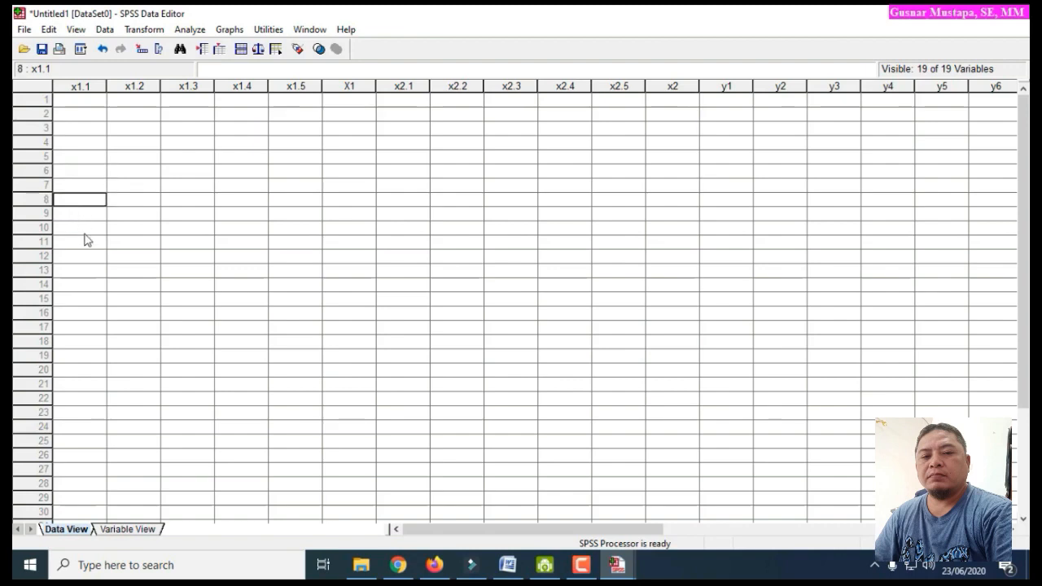
click(81, 215)
click(80, 231)
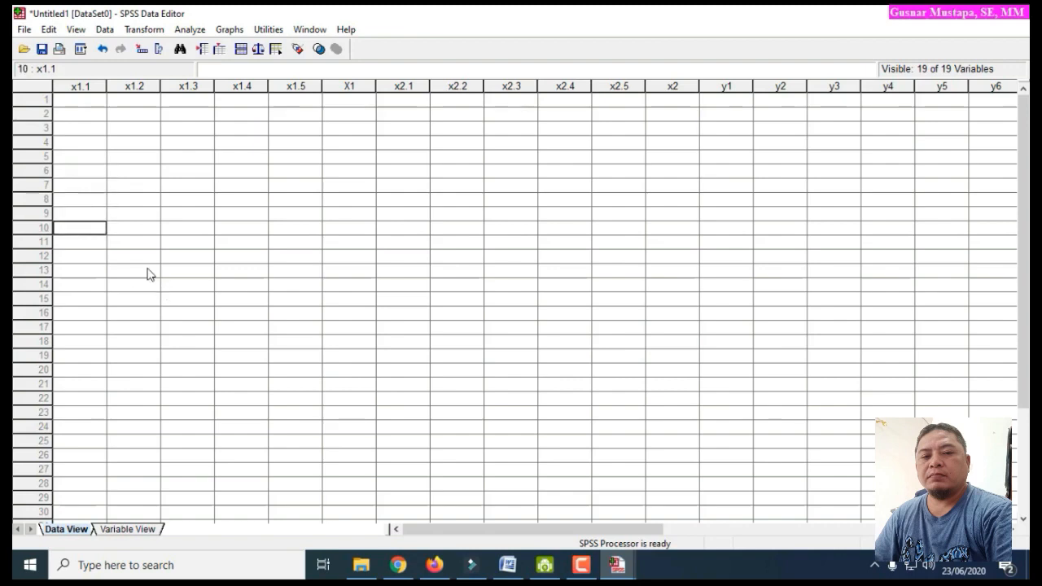
Enter the scores 5, 4, 5, 4, 5, 4, 5, 4 and 5 in rows 1 to 9 of x1.1
click(81, 101)
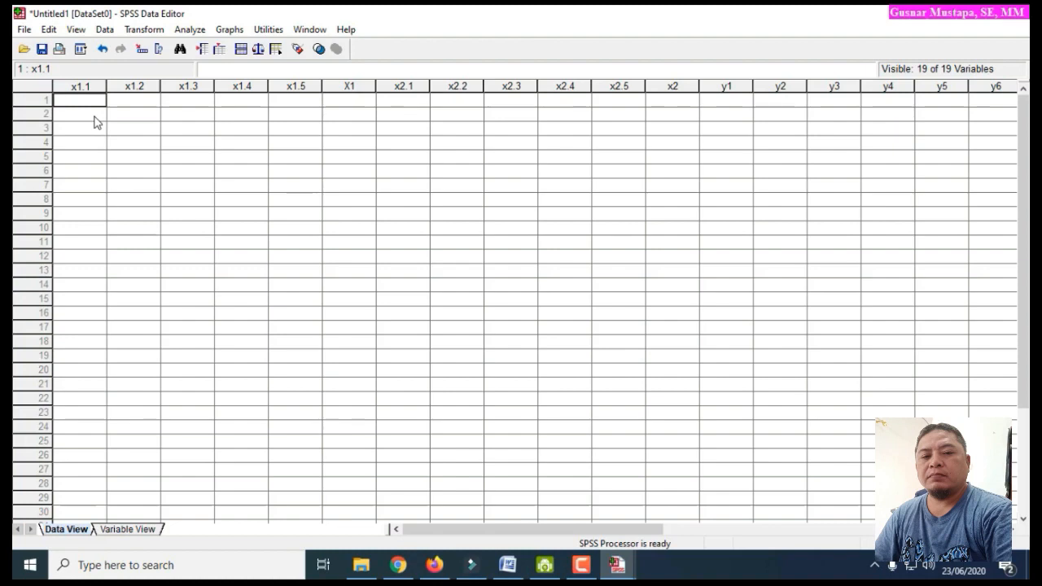
text(5)
key(Return)
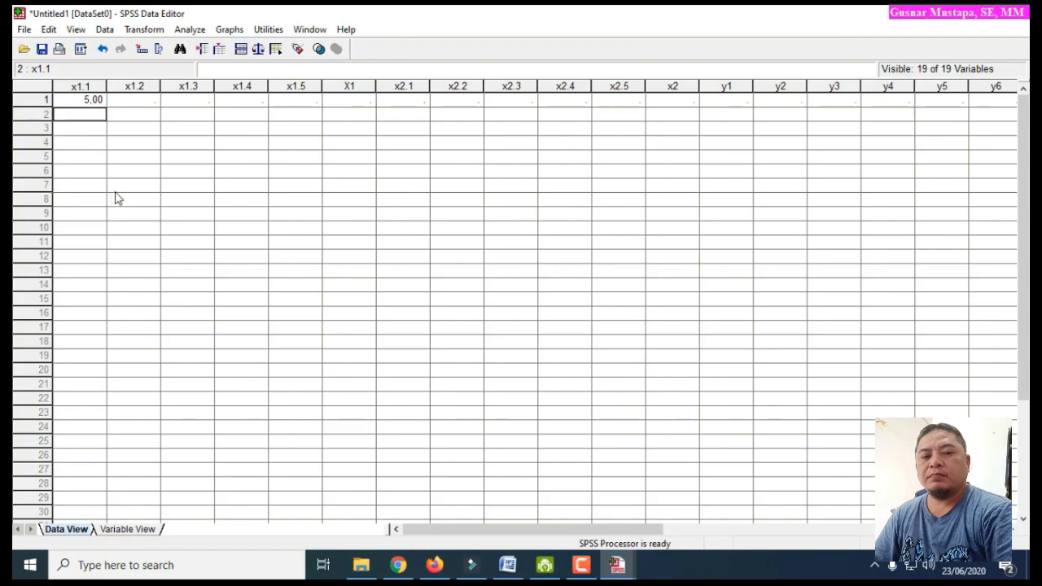
text(4)
key(Return)
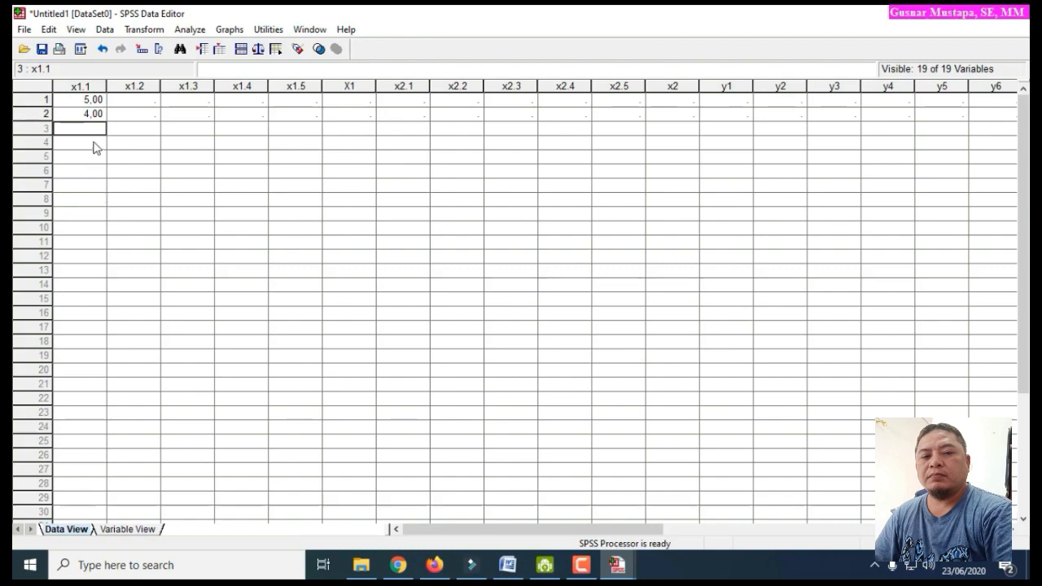
text(5)
key(Return)
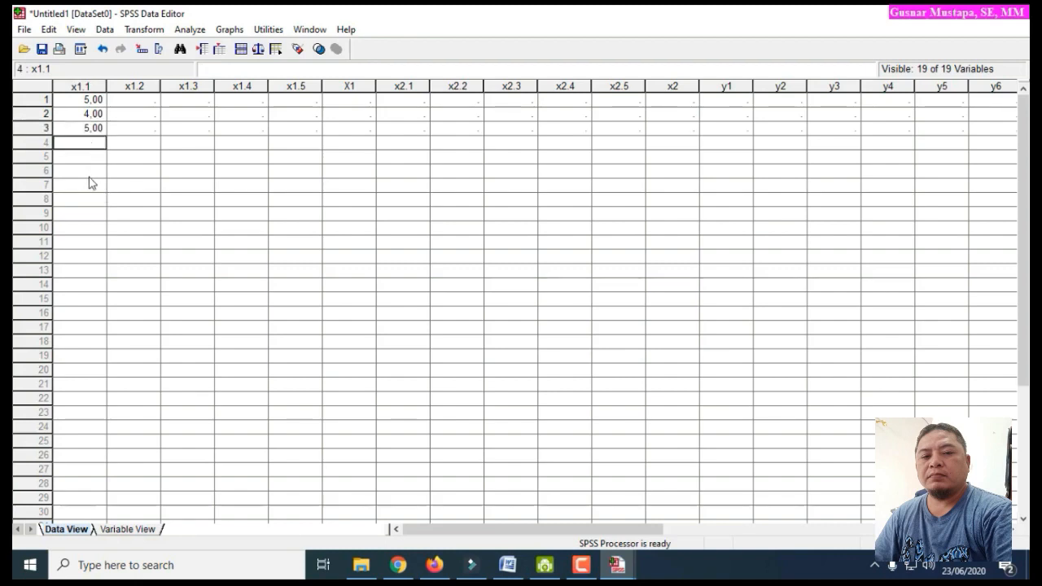
text(4)
key(Return)
text(5)
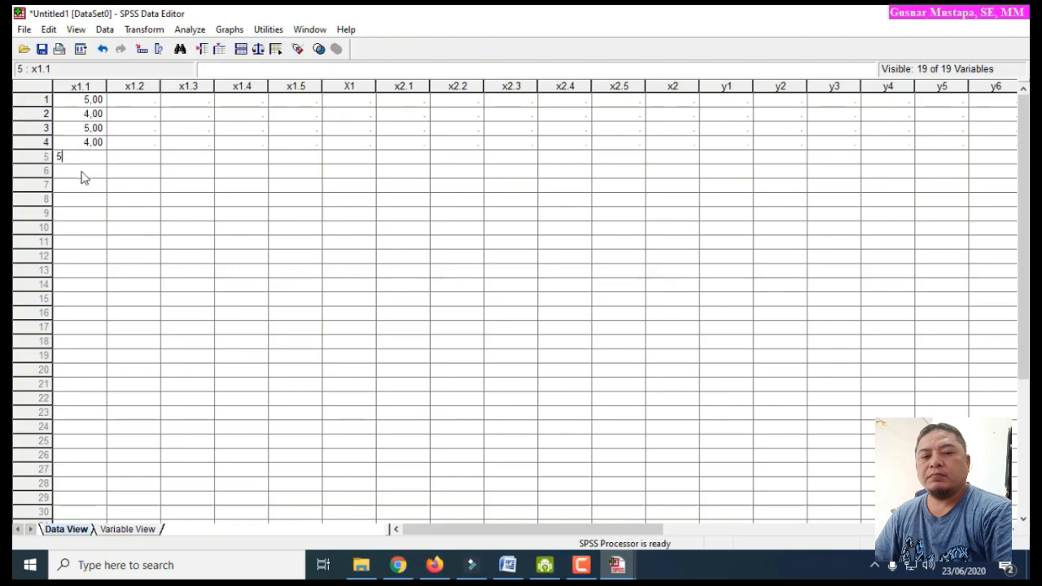
key(Return)
text(4)
key(Return)
text(5)
key(Return)
text(4)
key(Return)
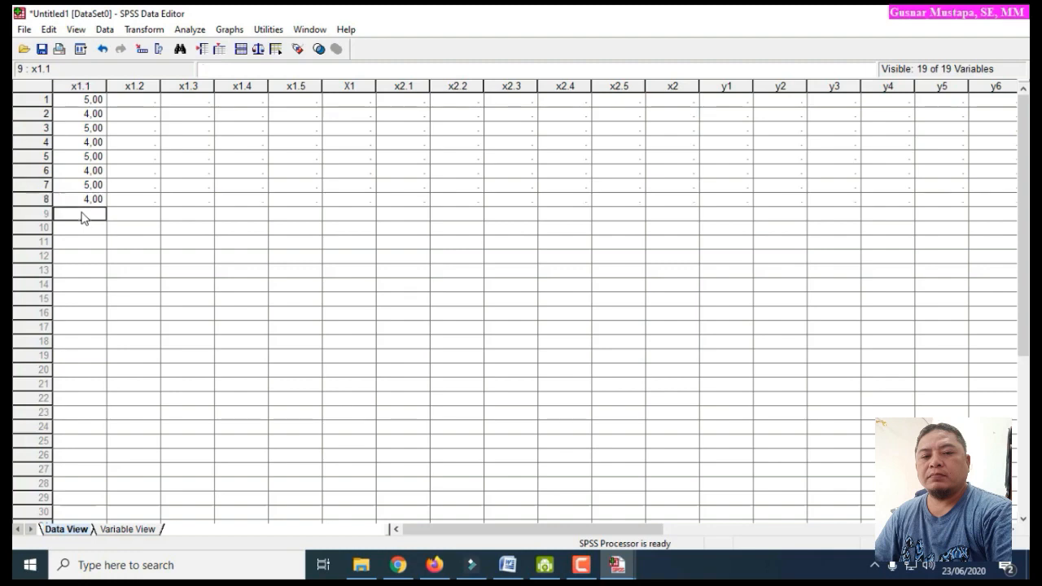
text(5)
key(Return)
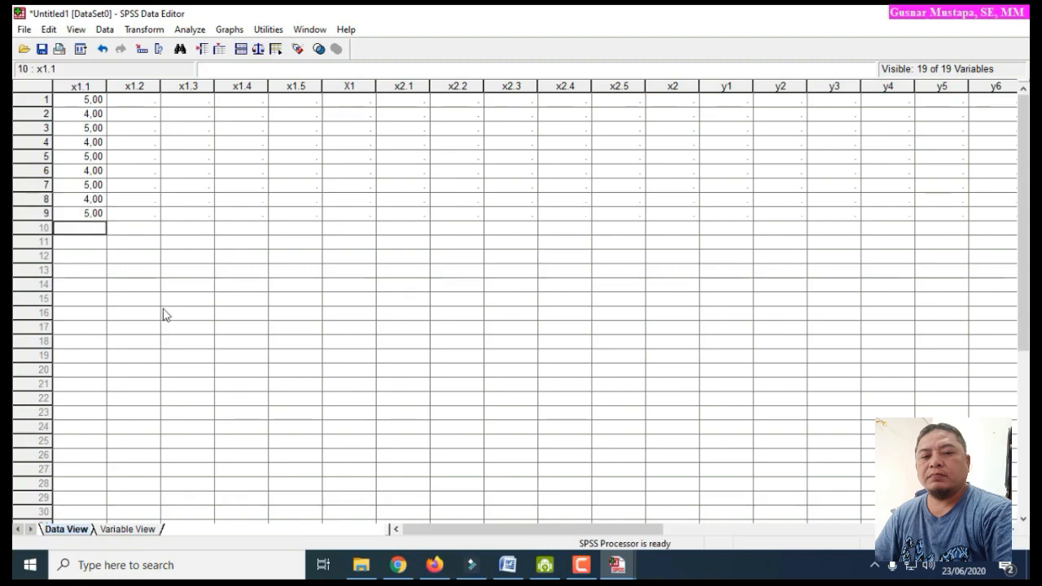
Switch to the data-1.sav dataset and copy the scores of x1.1 through x1.5 for rows 1 to 43
mouse_move(617, 564)
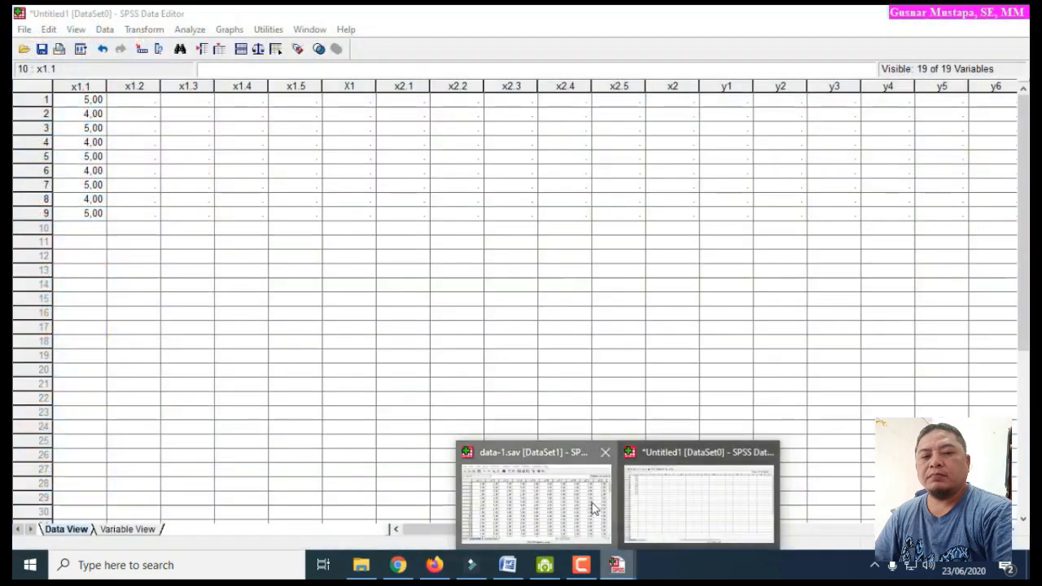
click(594, 509)
click(786, 154)
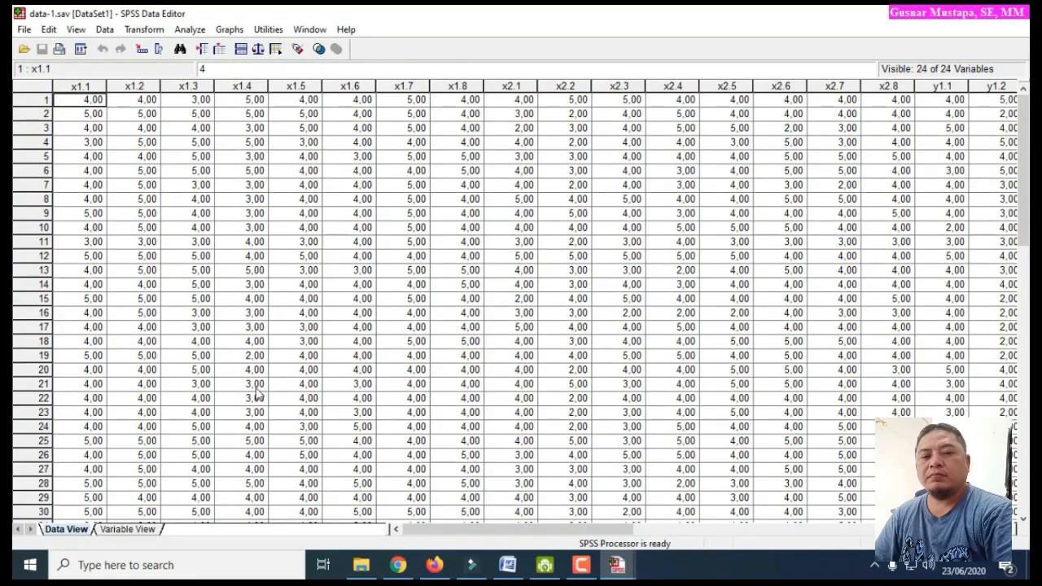
scroll(268, 384, down, 6)
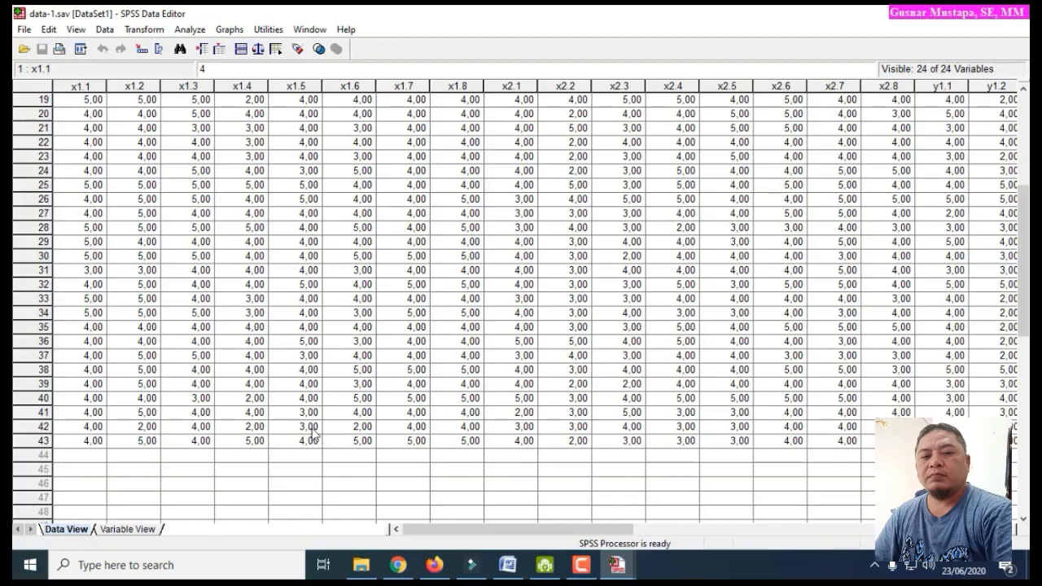
scroll(283, 410, up, 2)
scroll(282, 411, up, 4)
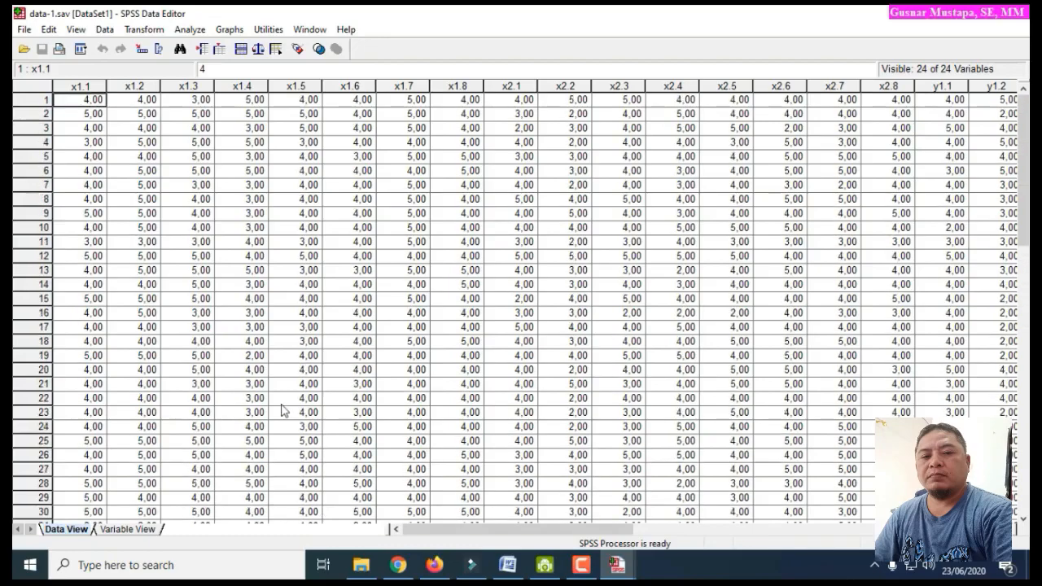
scroll(283, 411, down, 6)
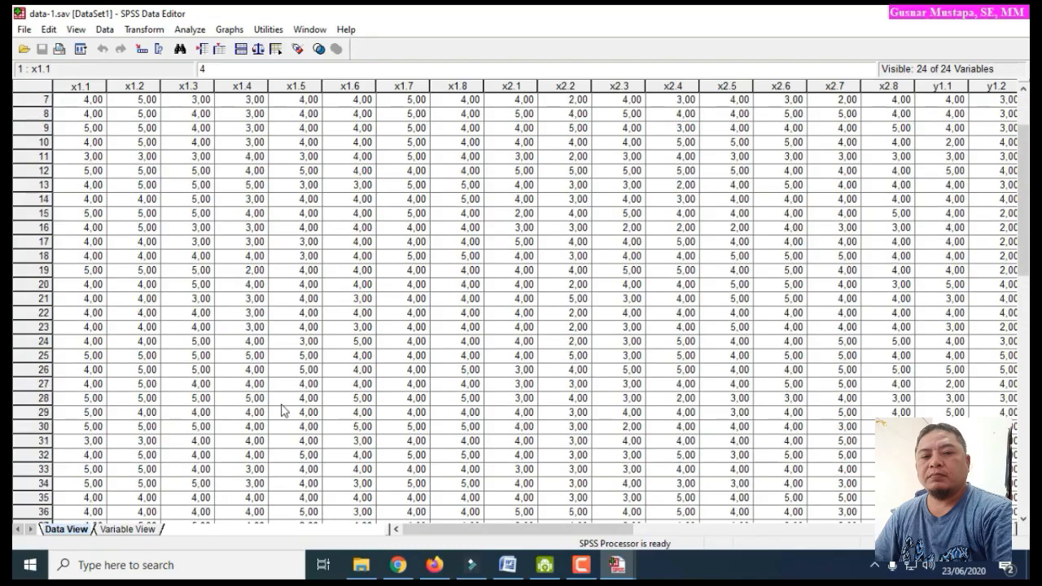
scroll(283, 410, up, 6)
scroll(282, 410, down, 6)
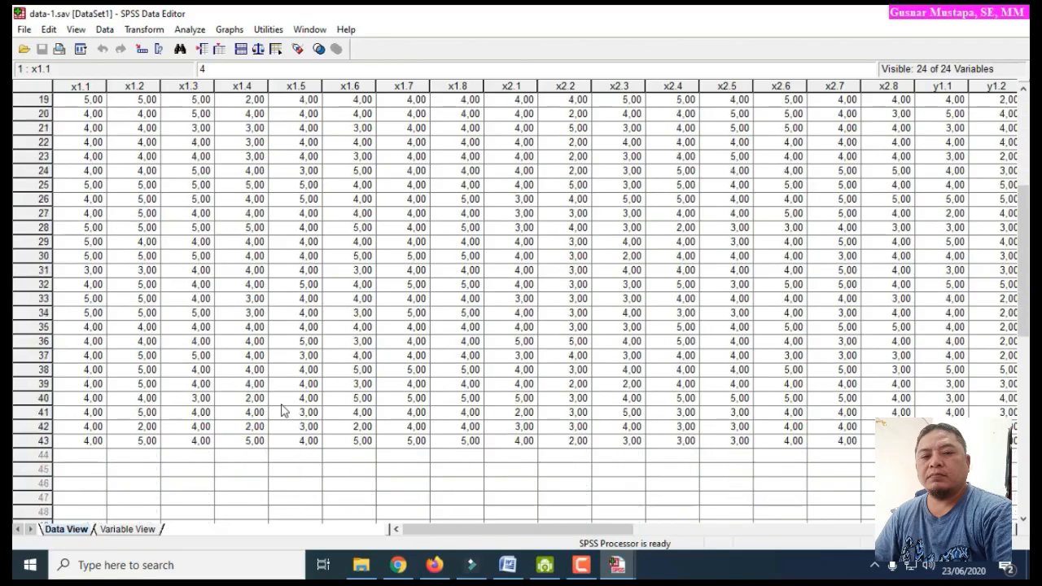
shift+click(308, 441)
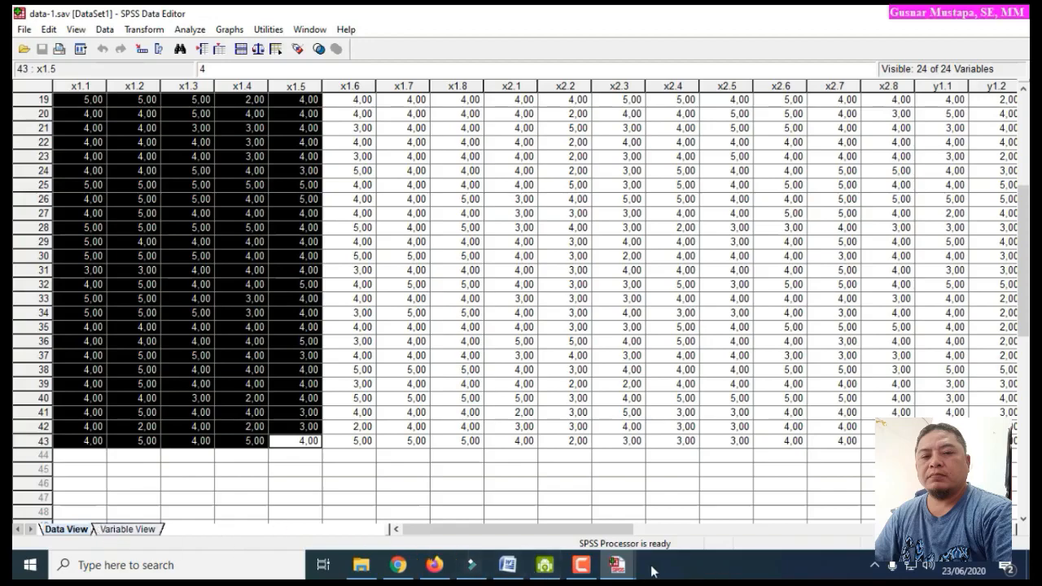
Paste the copied scores into the untitled dataset starting at row 1 of x1.1, and check the filled rows
mouse_move(617, 564)
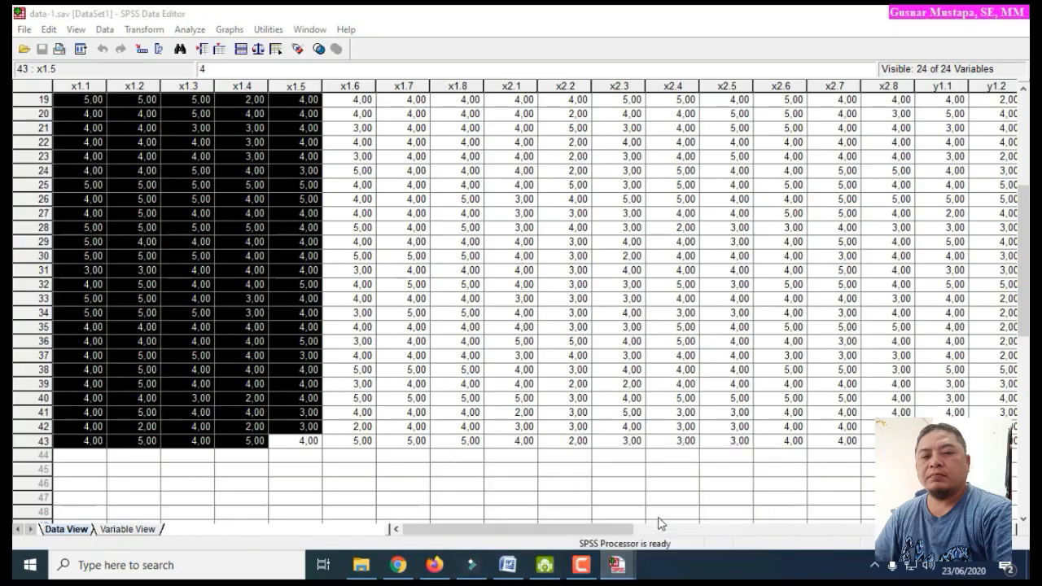
click(675, 528)
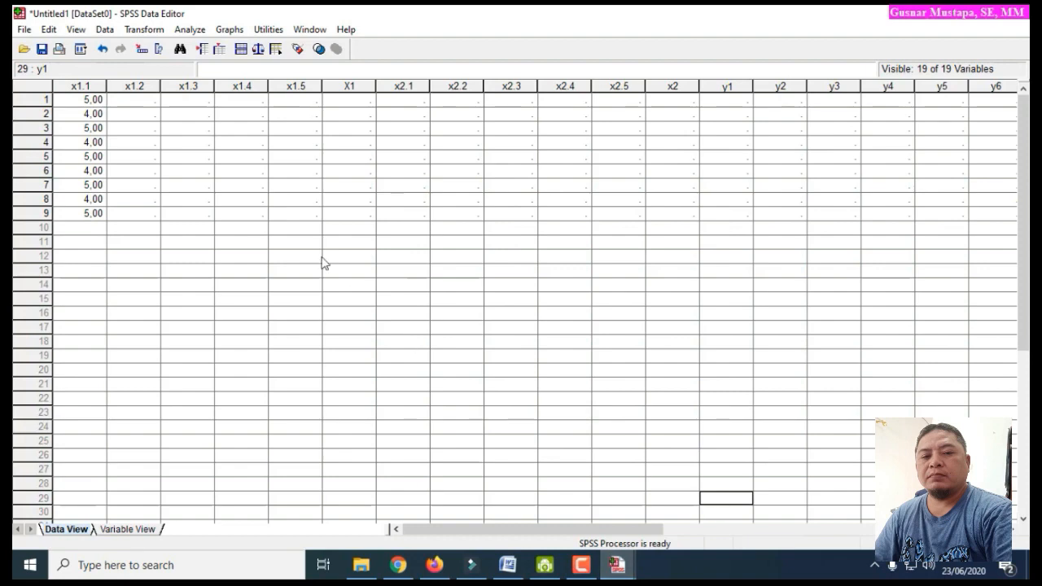
click(81, 101)
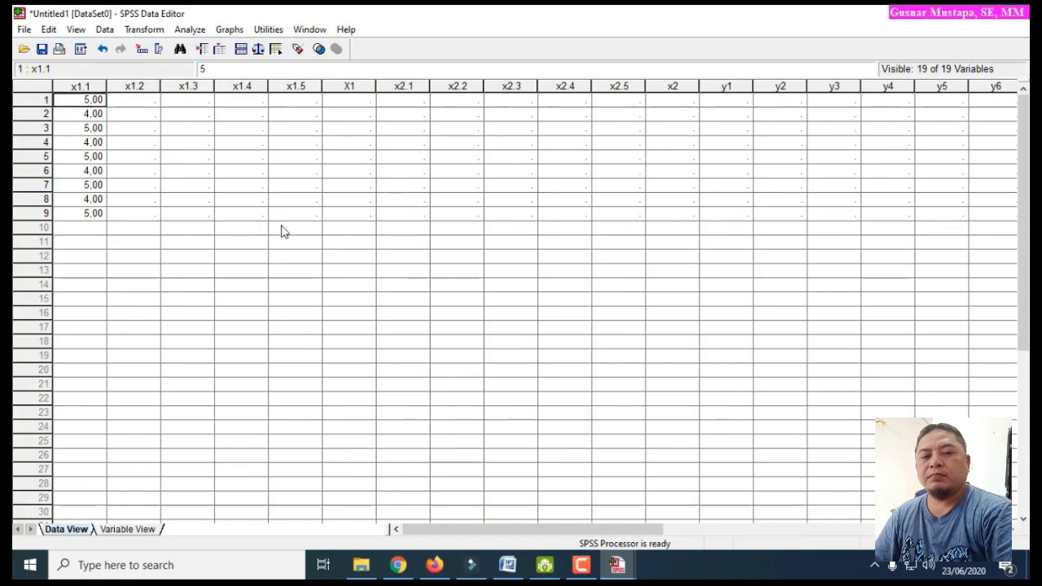
key(ctrl+v)
scroll(391, 340, down, 4)
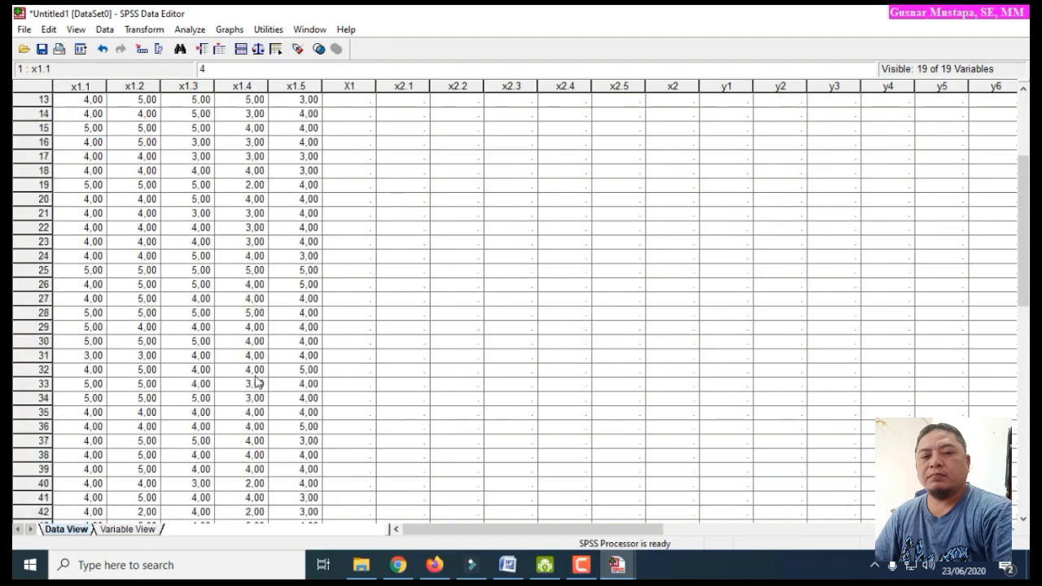
scroll(249, 383, down, 3)
scroll(240, 358, up, 7)
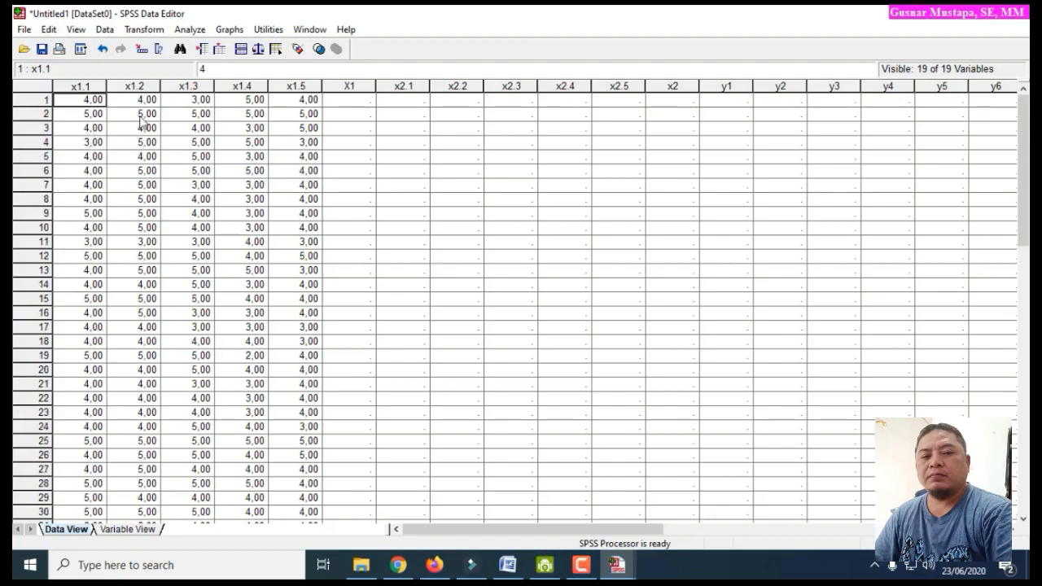
scroll(326, 261, down, 3)
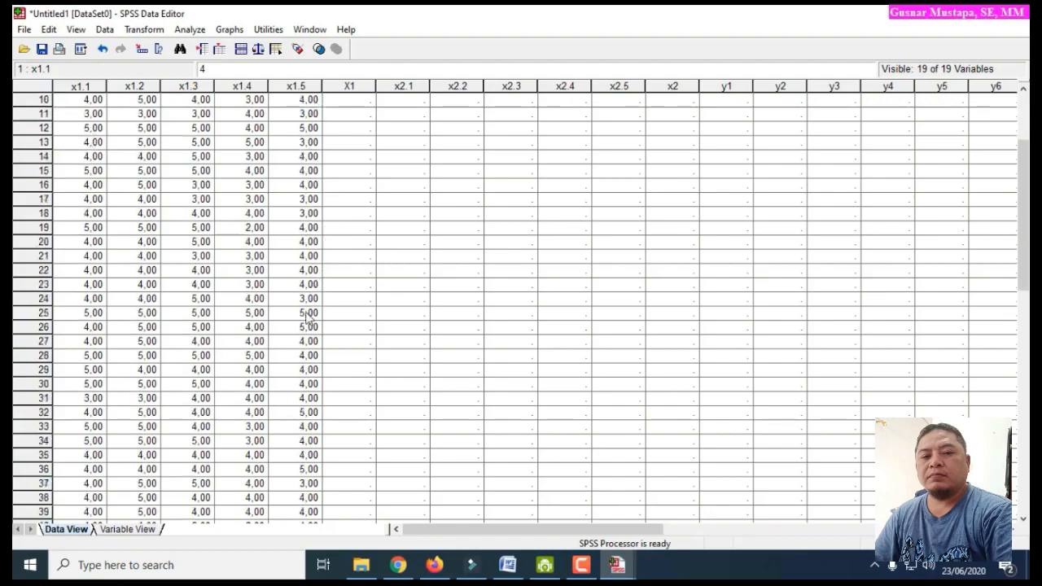
scroll(303, 319, up, 1)
scroll(302, 323, up, 2)
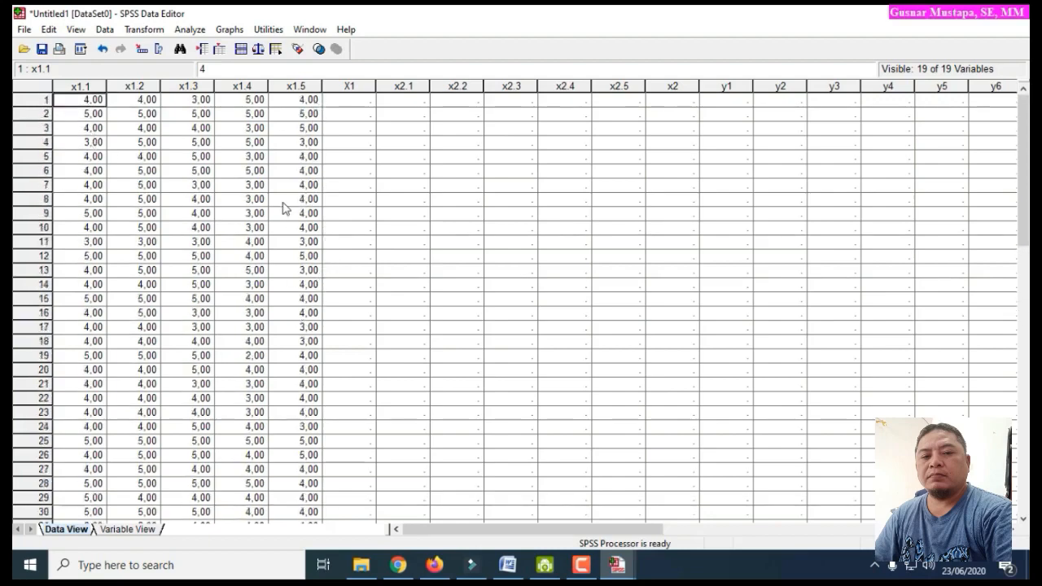
Start a Compute Variable transformation with x1 as the target variable
click(367, 103)
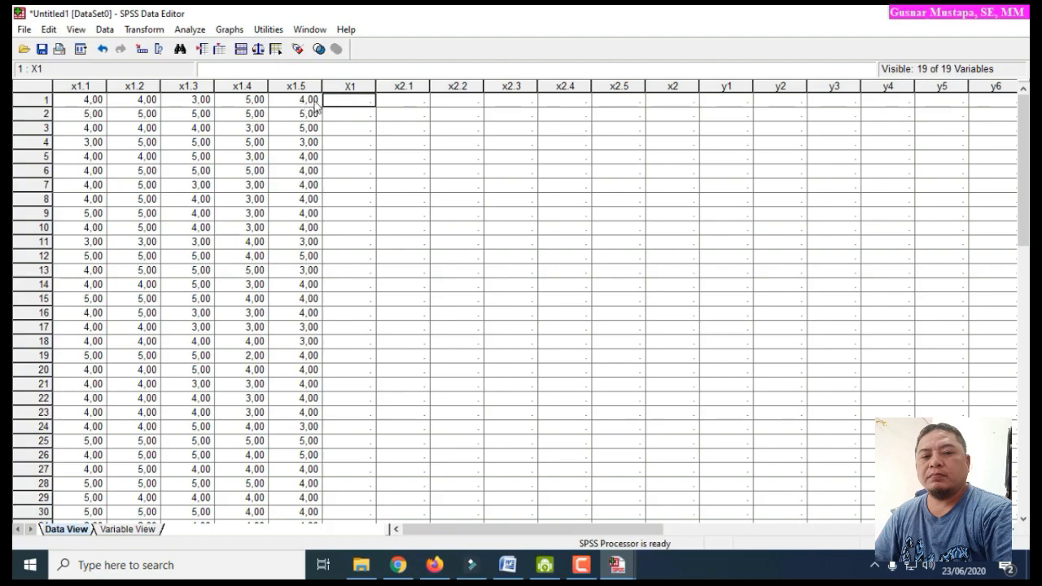
click(366, 118)
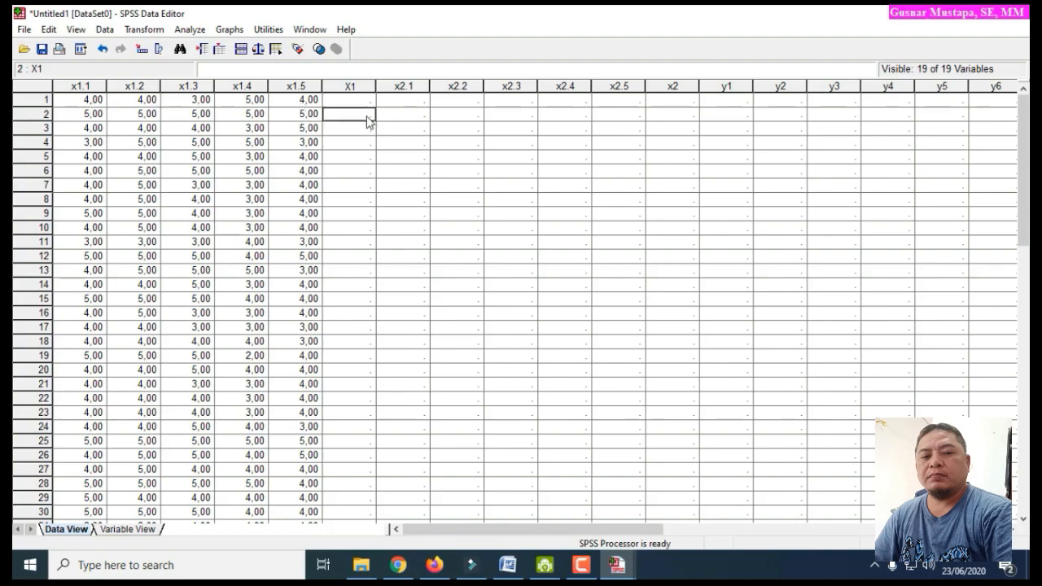
click(360, 102)
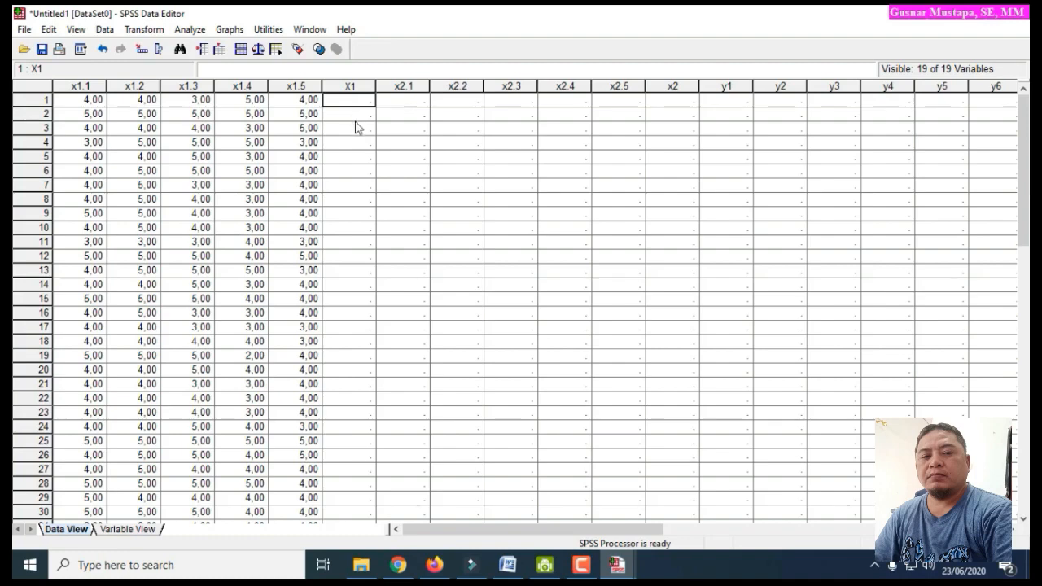
click(151, 36)
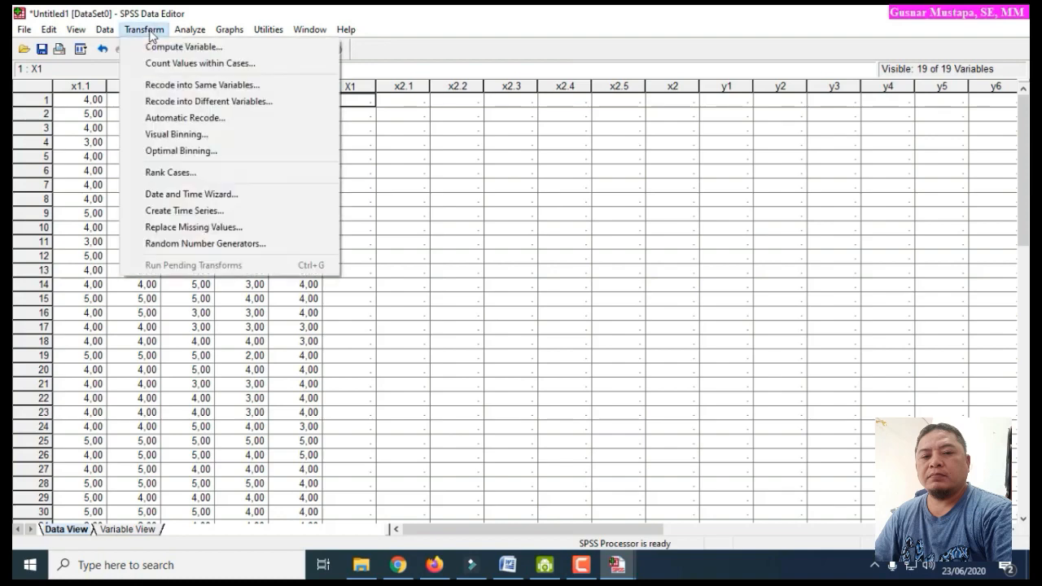
click(159, 50)
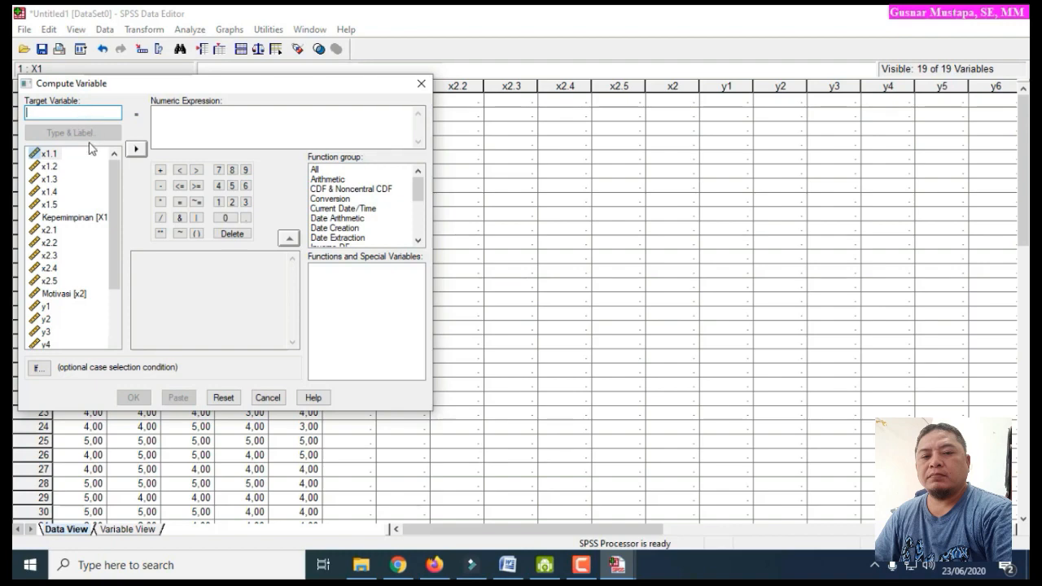
text(x1)
Build the numeric expression x1.1 + x1.2 + x1.3 + x1.4 + x1.5 for the target variable x1
click(202, 120)
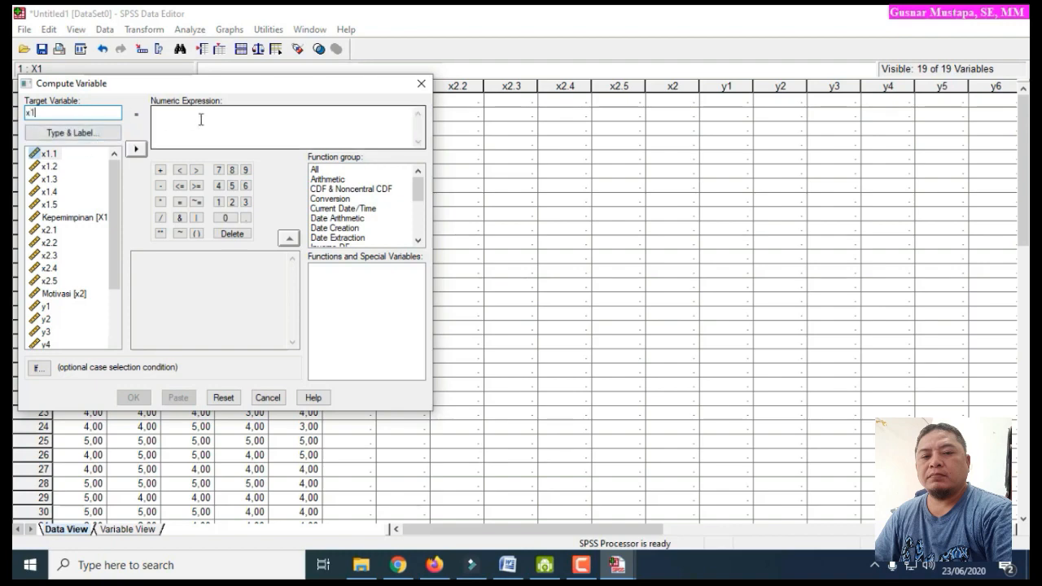
click(50, 155)
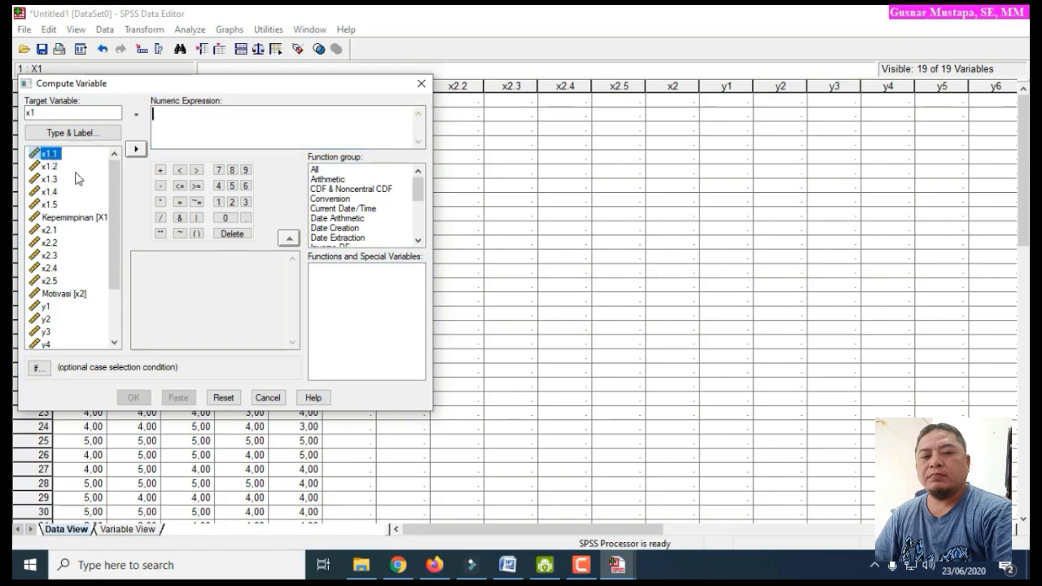
click(136, 151)
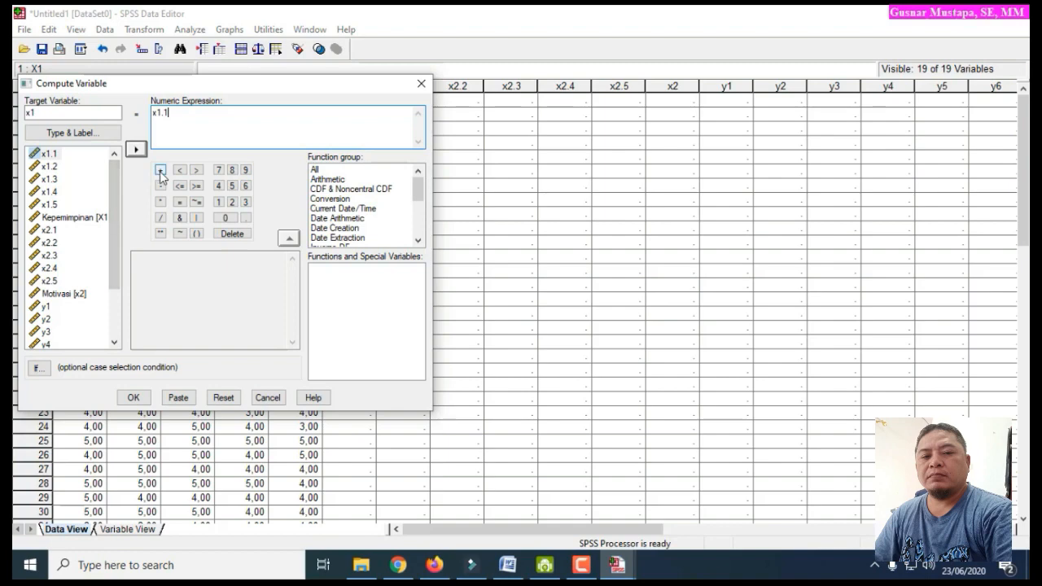
click(160, 170)
click(51, 167)
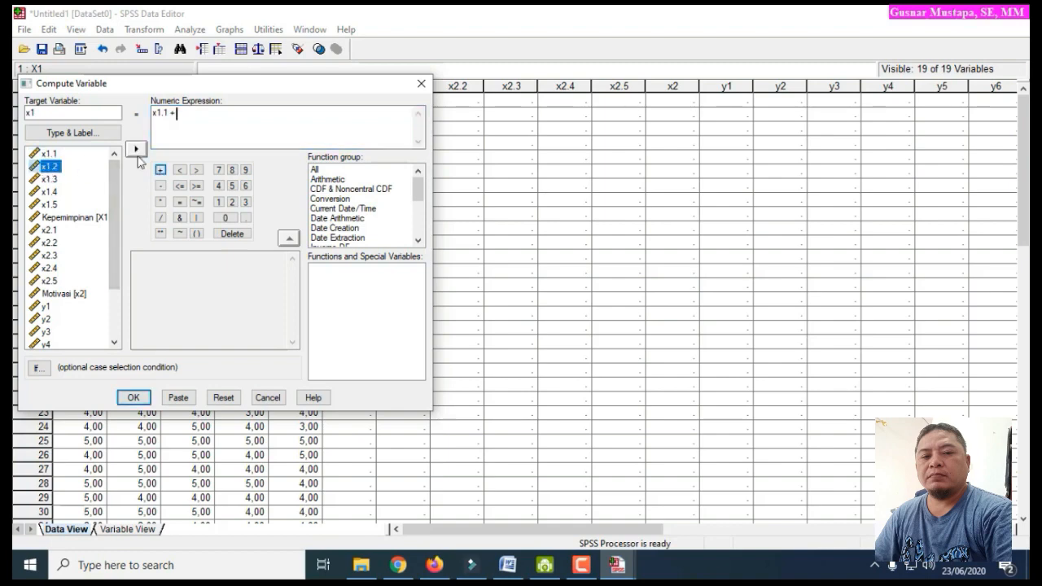
click(136, 151)
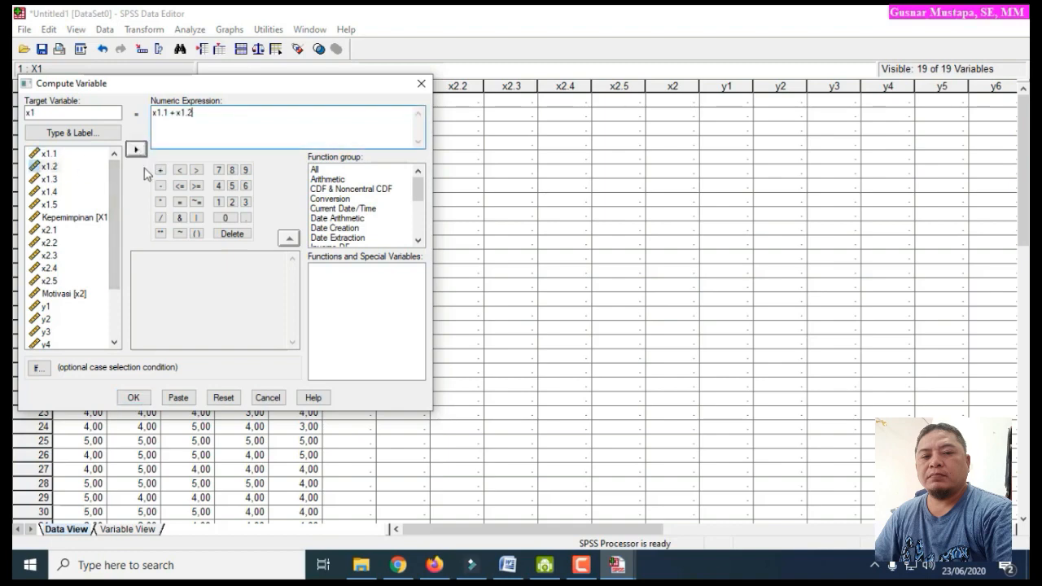
click(160, 170)
click(52, 183)
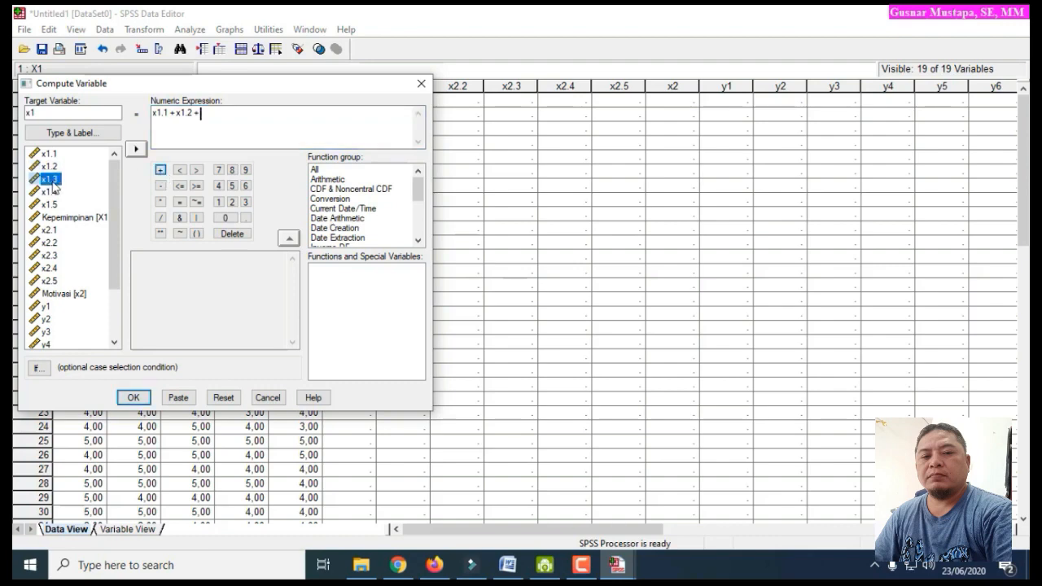
click(138, 151)
click(162, 171)
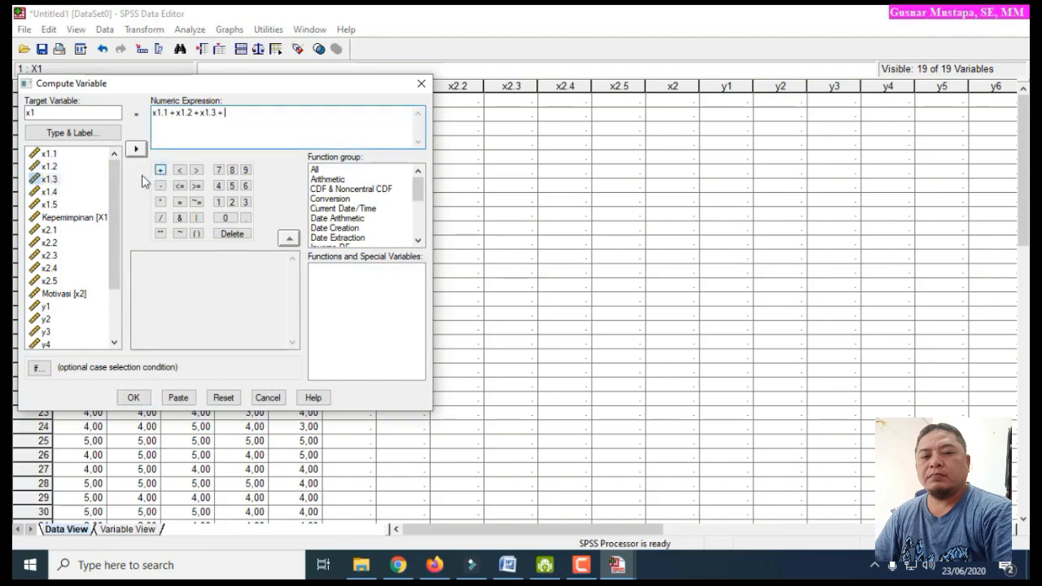
click(47, 192)
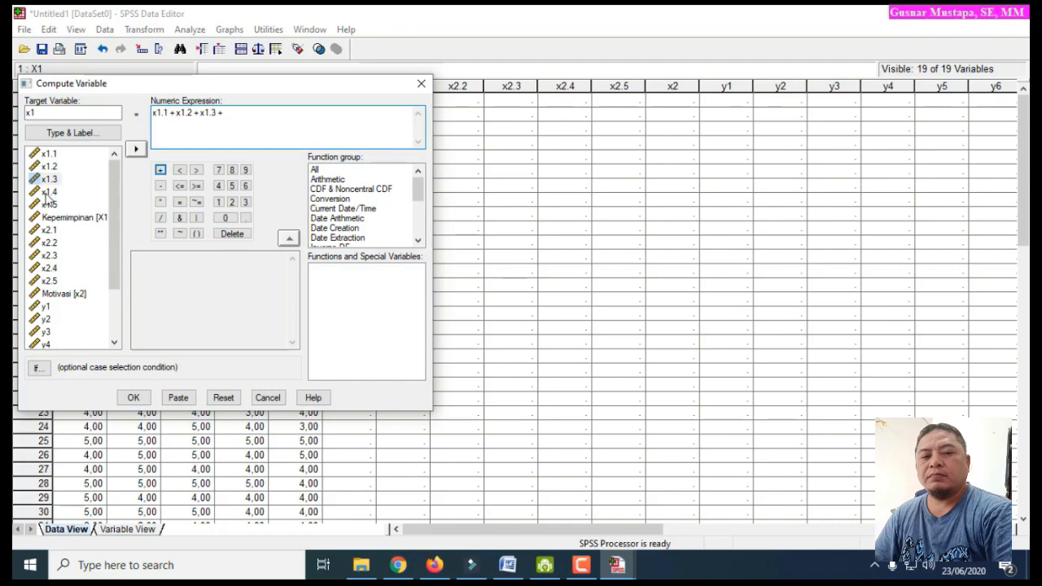
click(136, 152)
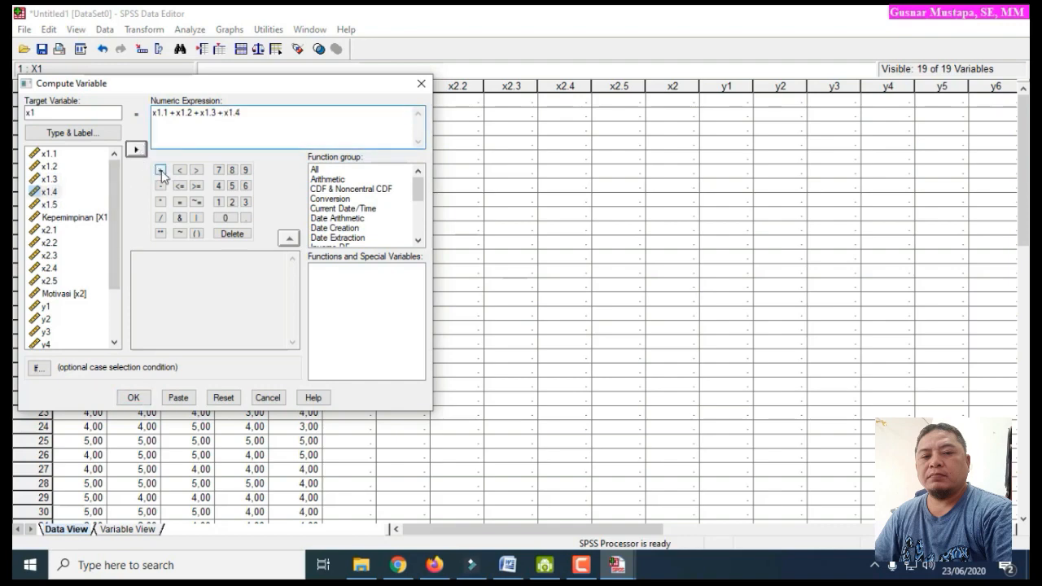
click(160, 171)
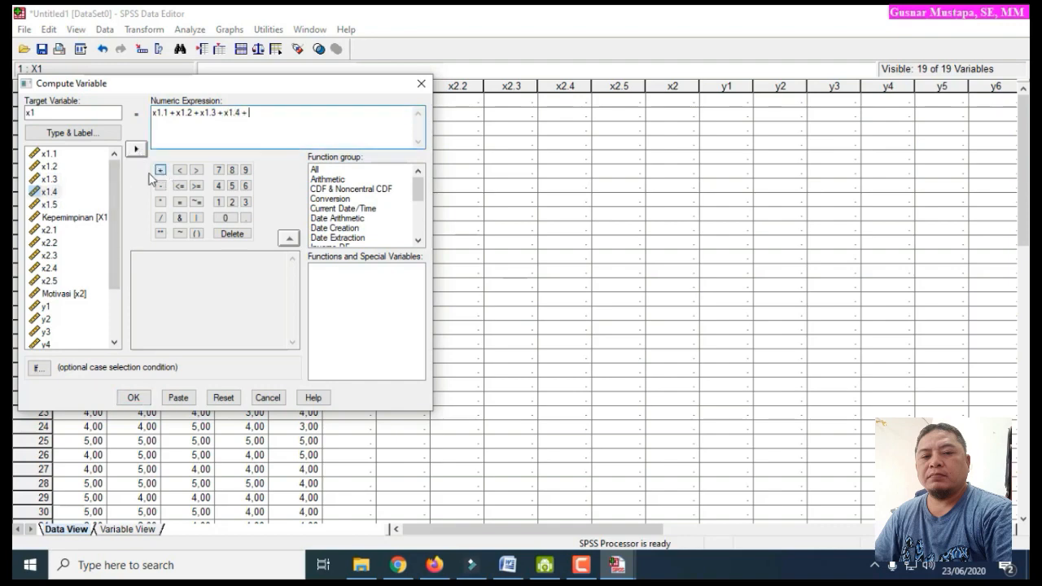
click(50, 205)
click(139, 151)
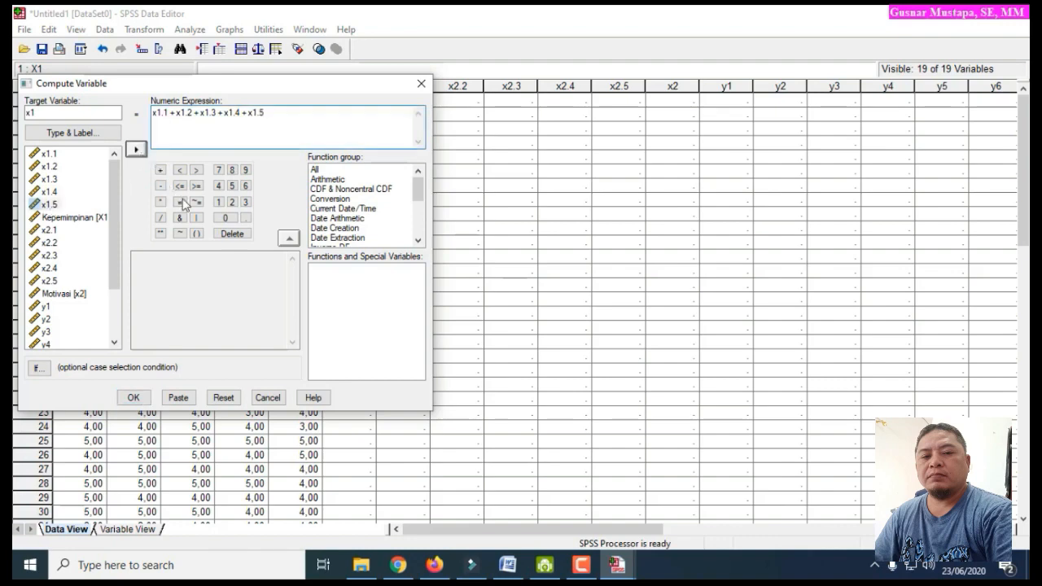
Run the computation, overwriting the existing x1 variable, minimize the output window and check the X1 totals across the rows
click(134, 397)
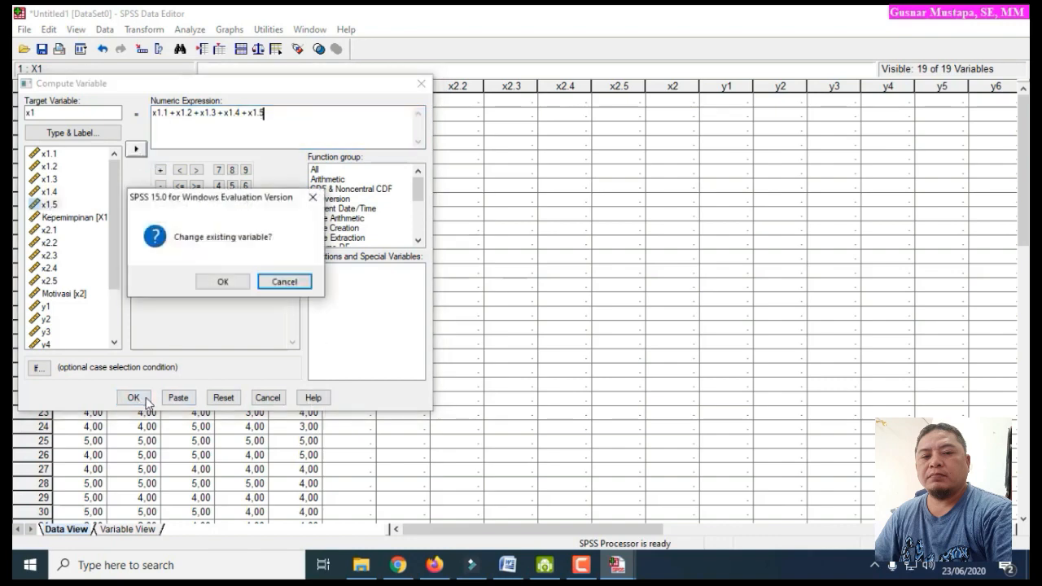
click(220, 283)
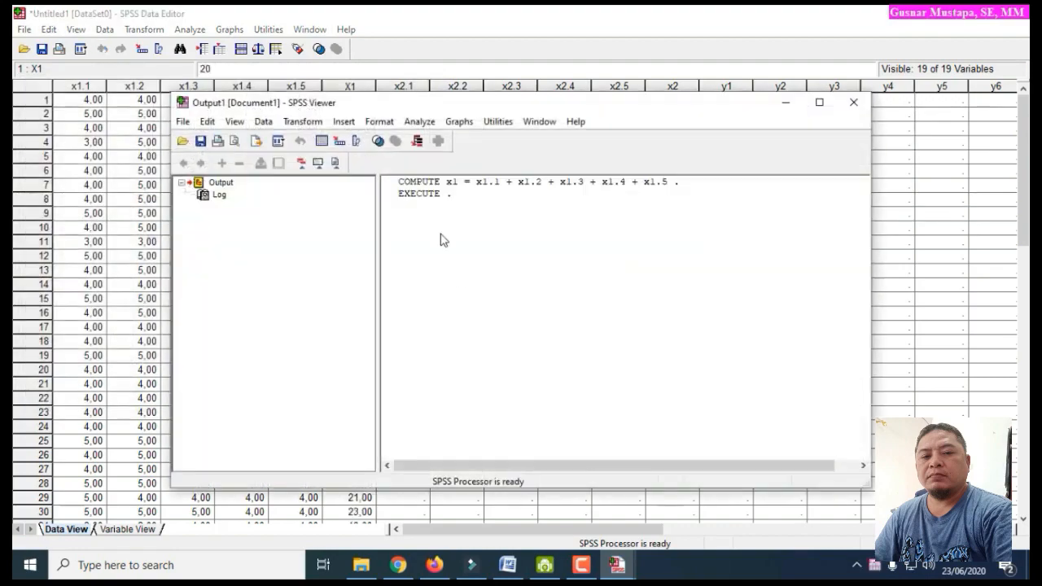
click(786, 103)
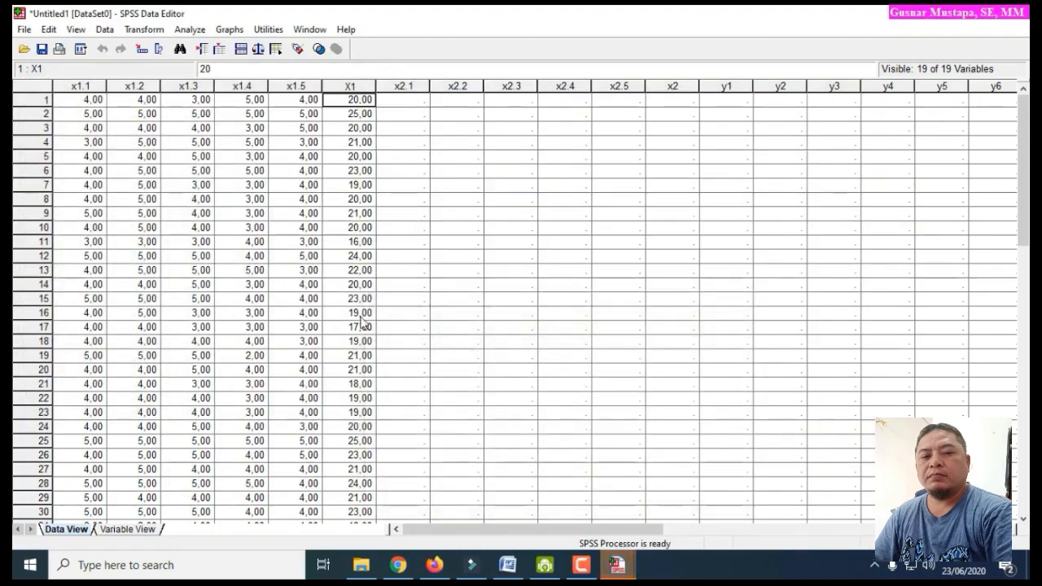
scroll(368, 456, down, 5)
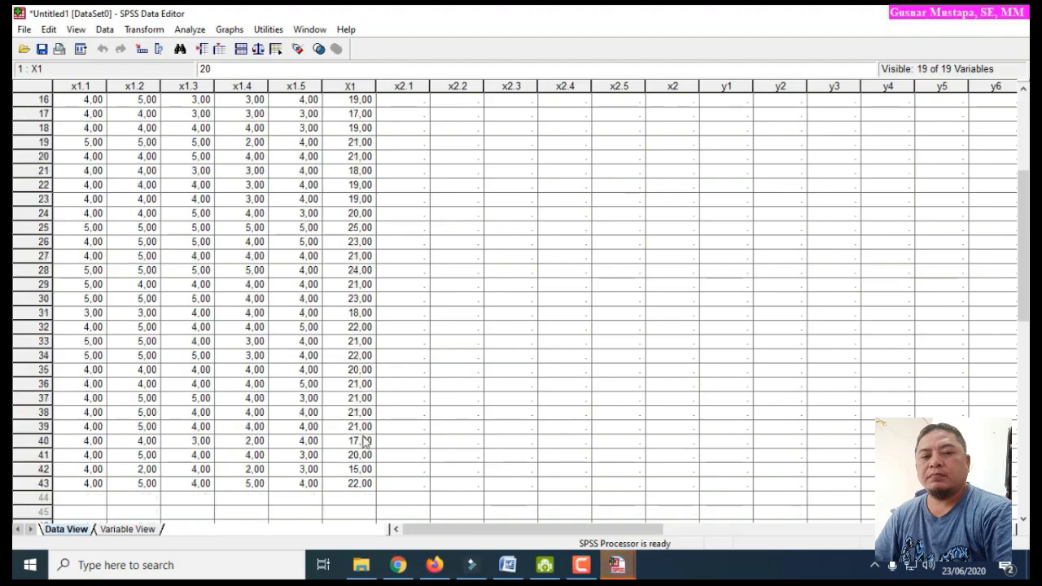
scroll(366, 440, up, 5)
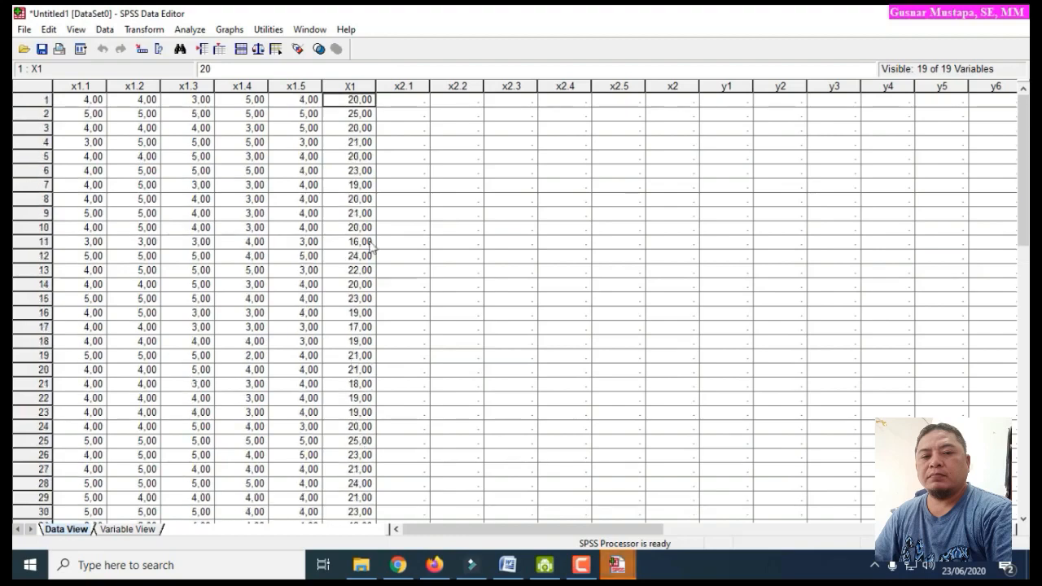
Make row 1 of x2.1 the active cell, then switch to the data-1.sav dataset and copy x2.1 through x2.5 for rows 1 to 43
click(411, 102)
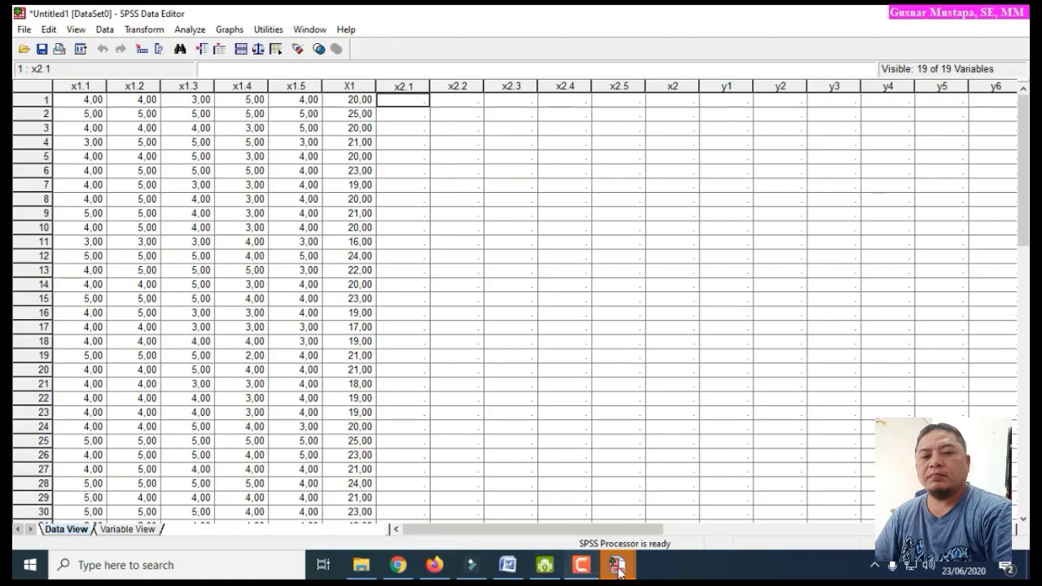
mouse_move(579, 570)
click(516, 514)
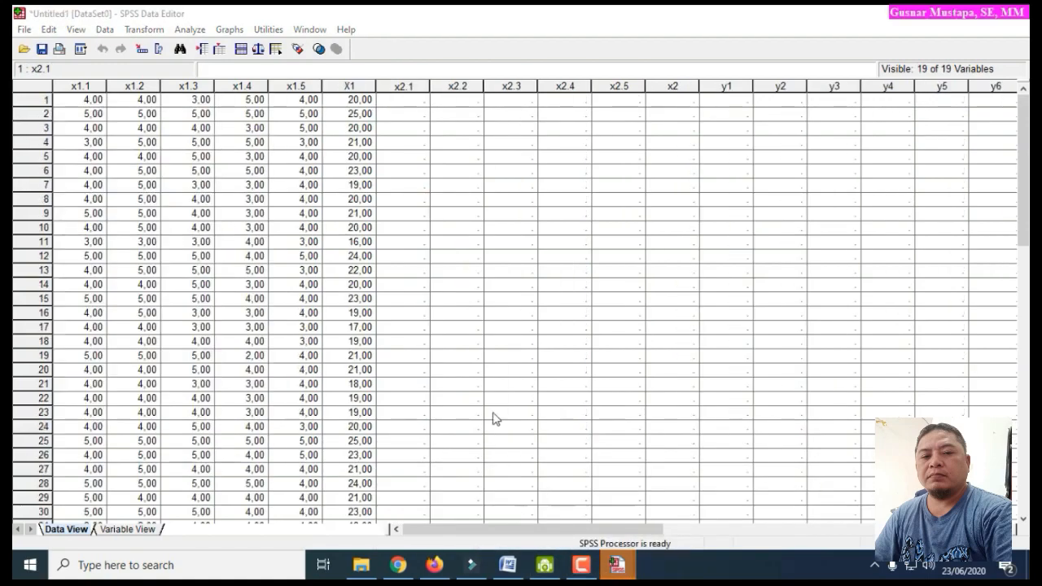
mouse_move(623, 571)
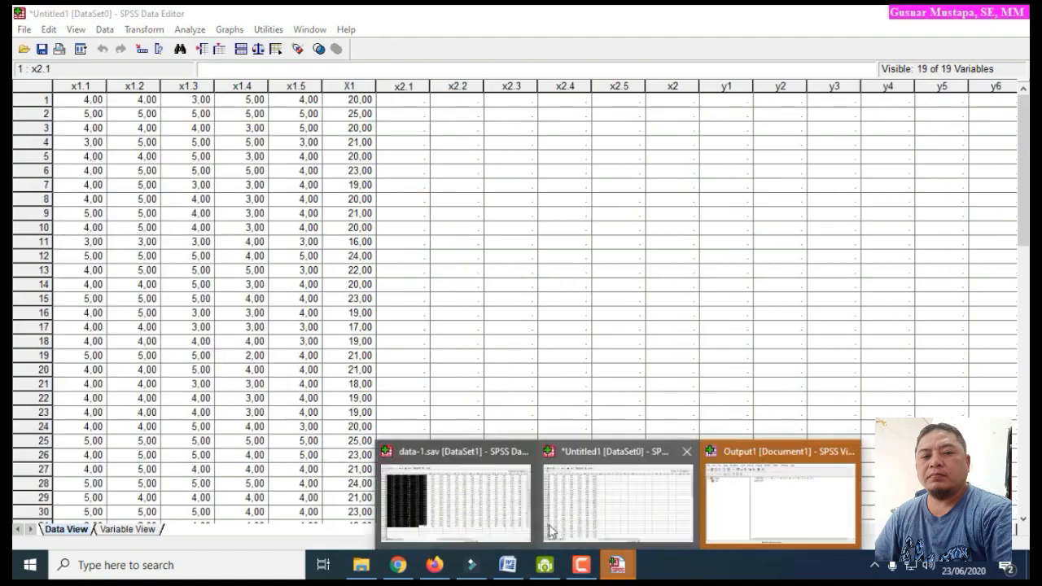
click(478, 508)
scroll(456, 356, up, 6)
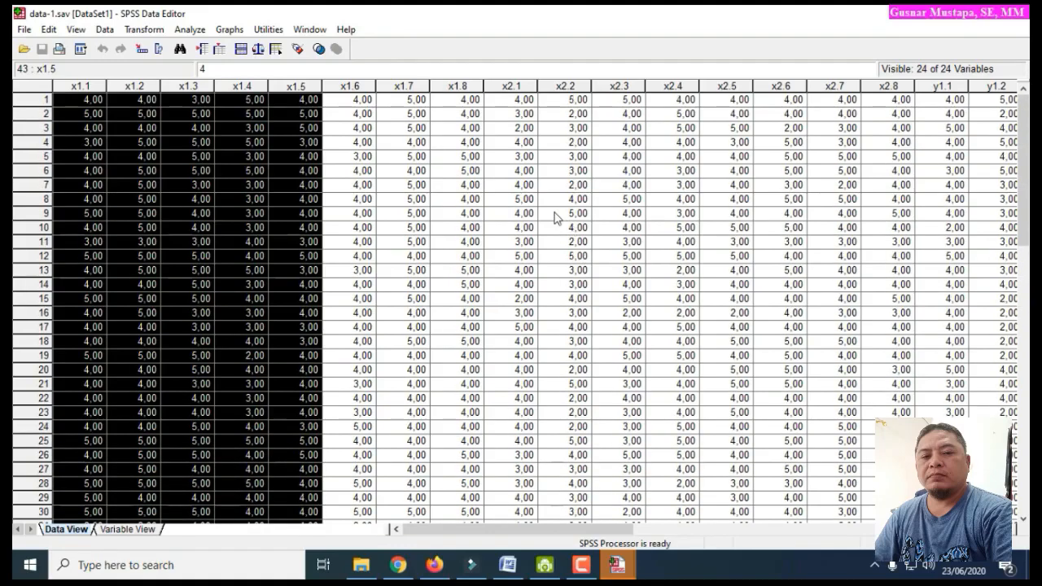
click(508, 100)
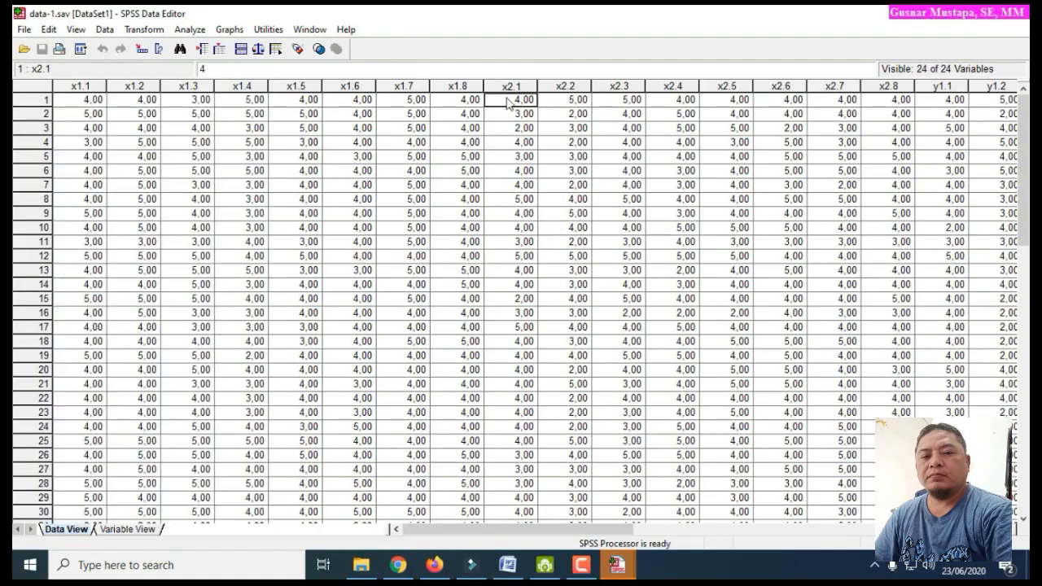
scroll(741, 287, down, 6)
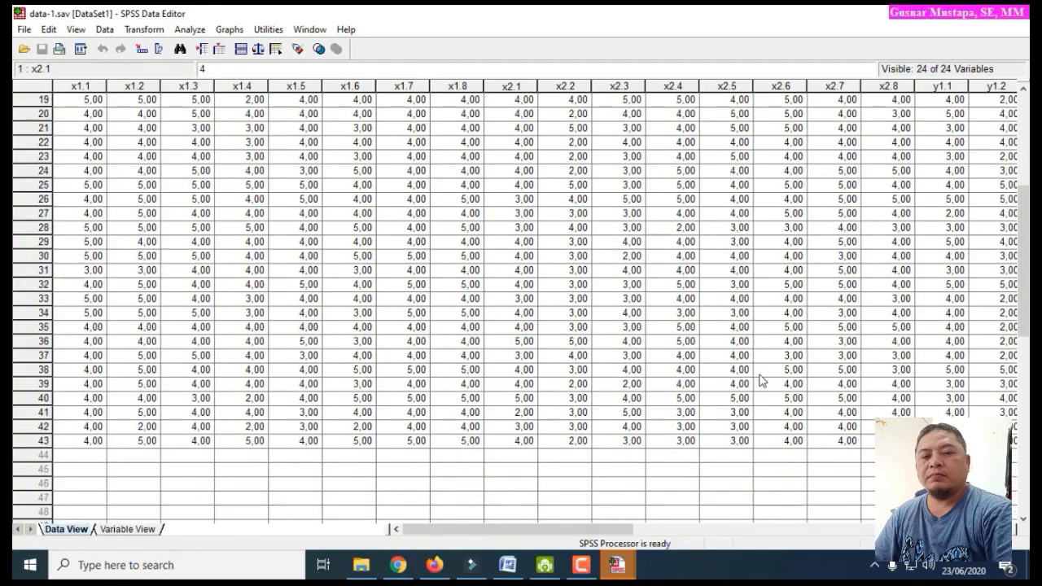
shift+click(736, 440)
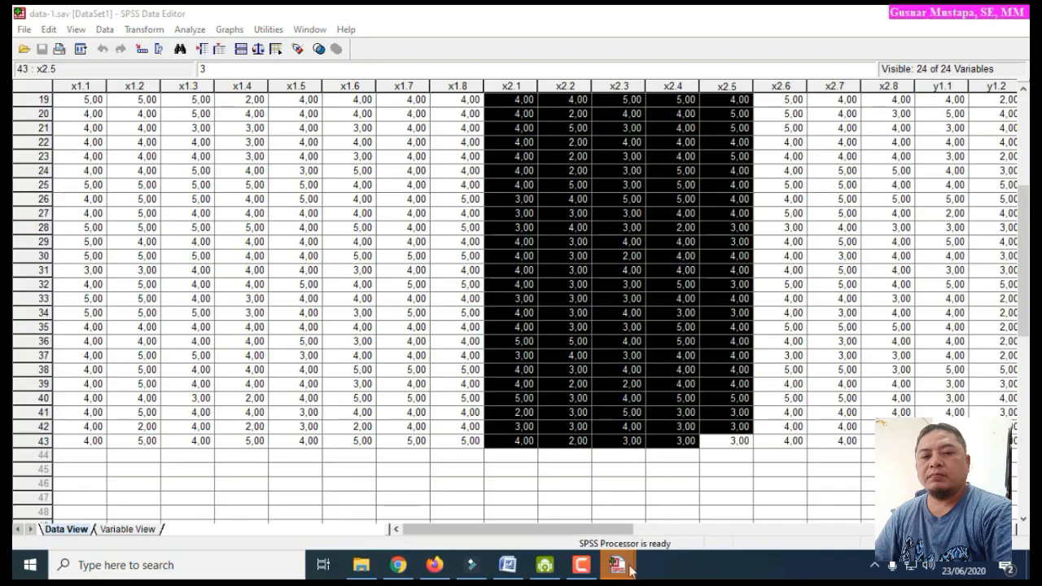
Paste the copied scores into the untitled dataset starting at row 1 of x2.1, and check the filled rows
mouse_move(631, 570)
click(647, 529)
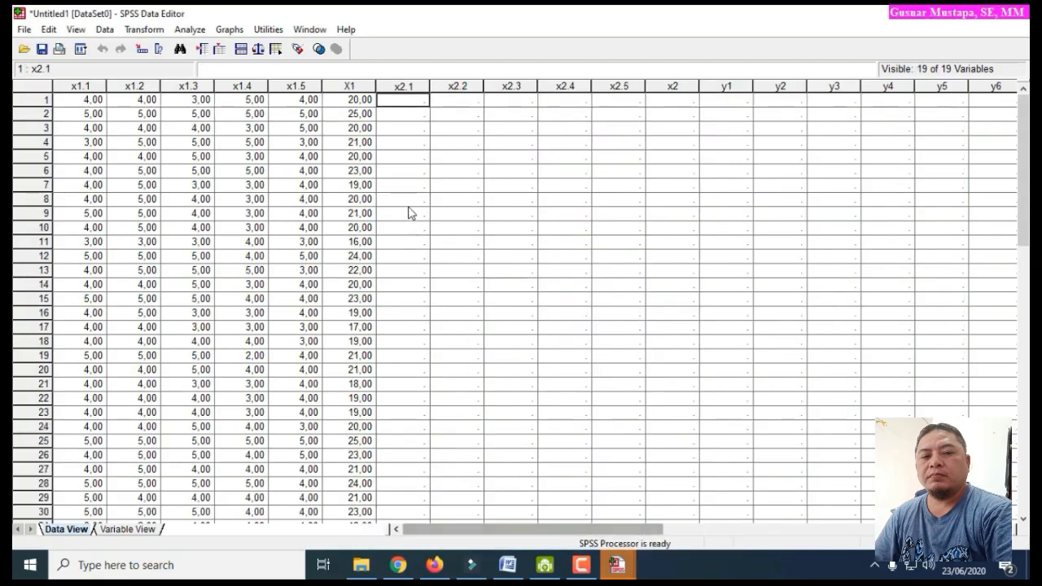
key(ctrl+v)
scroll(602, 269, down, 3)
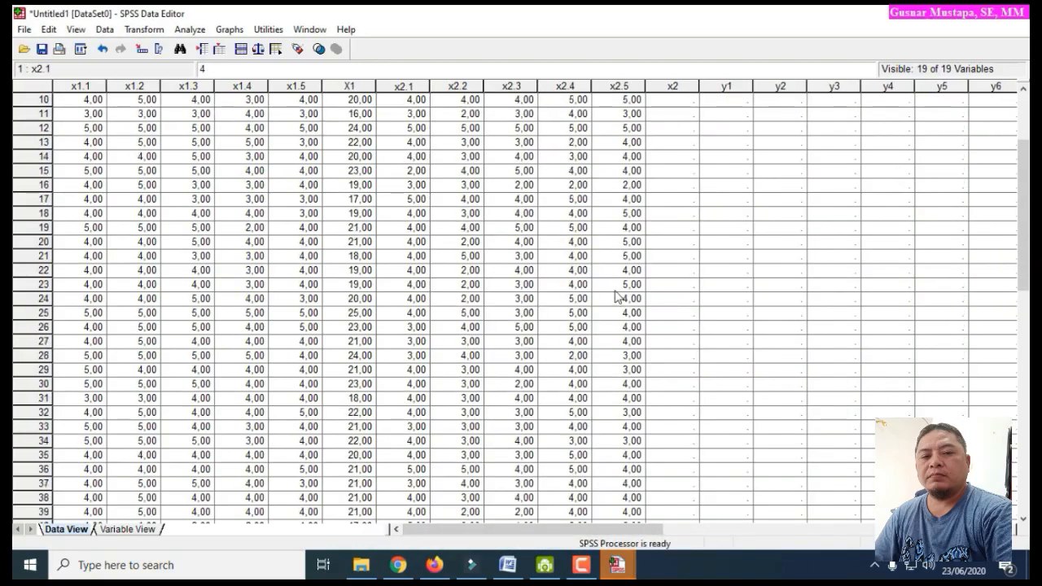
scroll(623, 298, down, 4)
scroll(670, 291, up, 7)
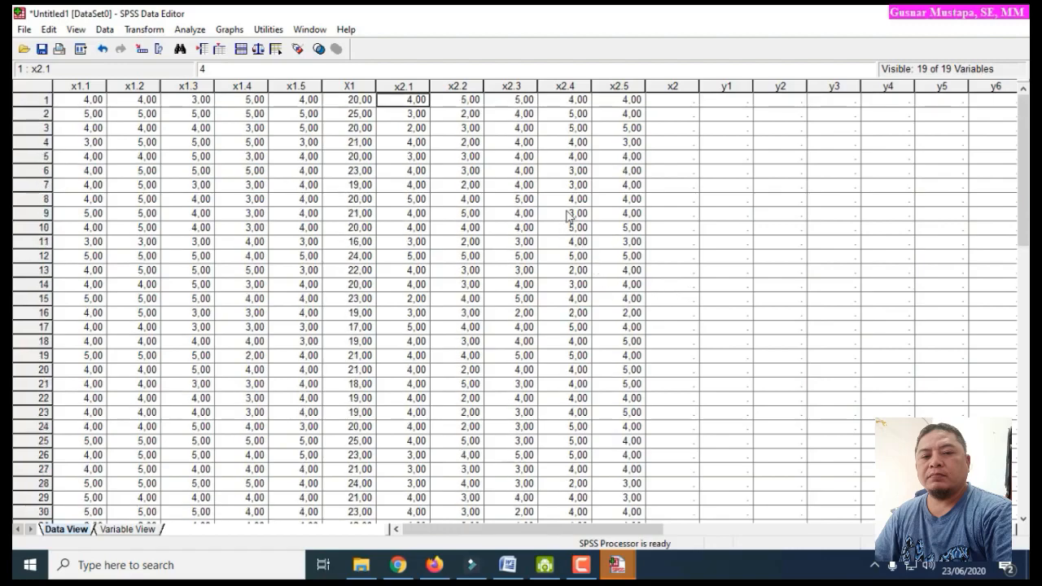
Start a Compute Variable transformation with x2 as the target variable and clear the previous numeric expression
click(674, 100)
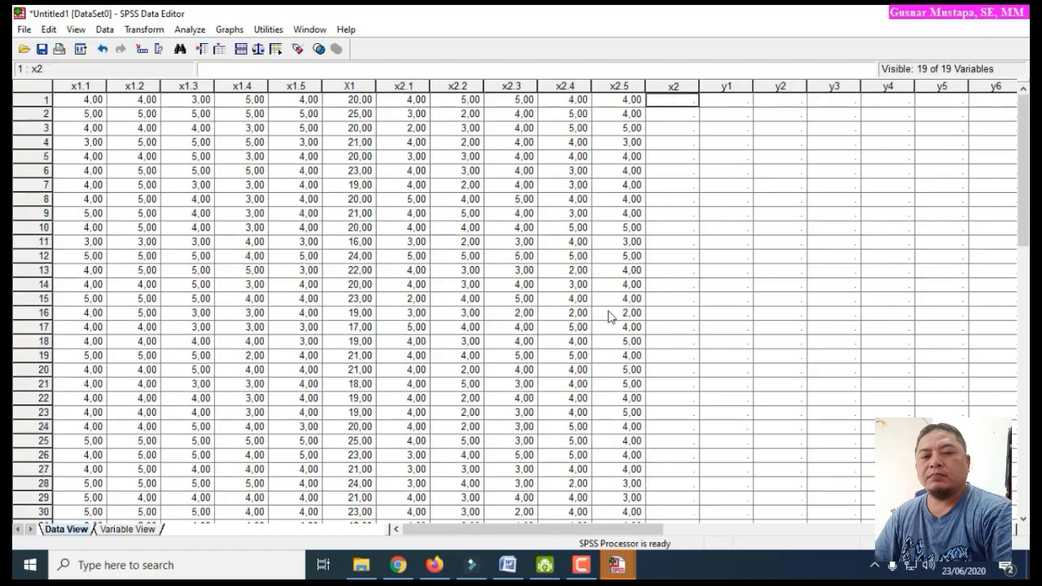
click(145, 29)
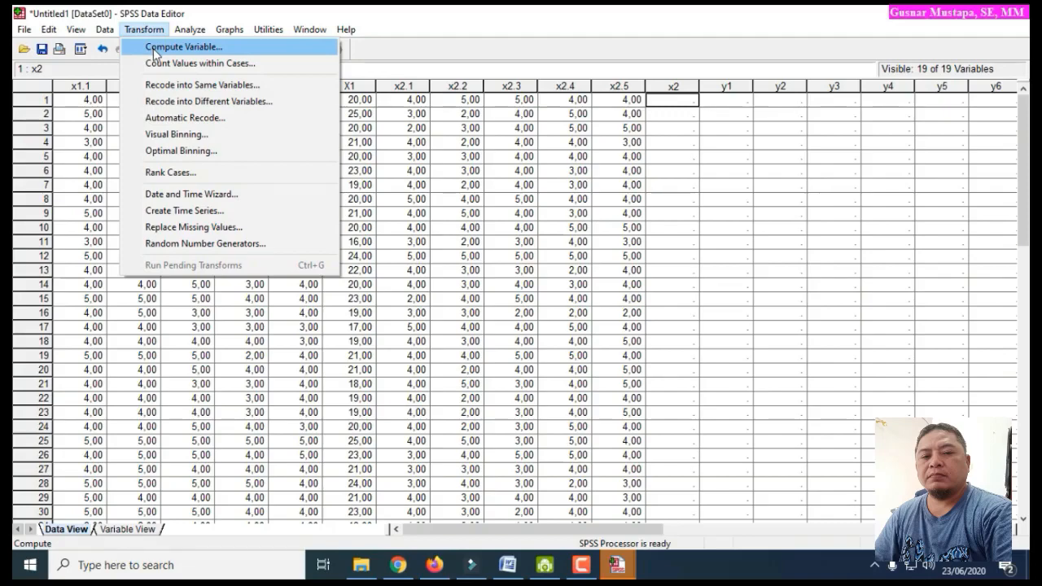
click(171, 48)
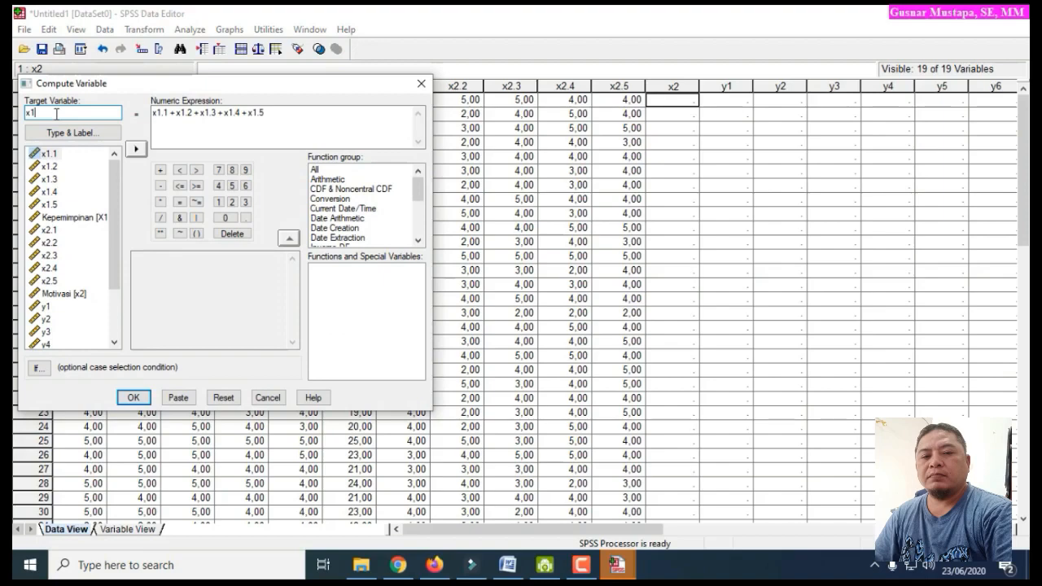
text(2)
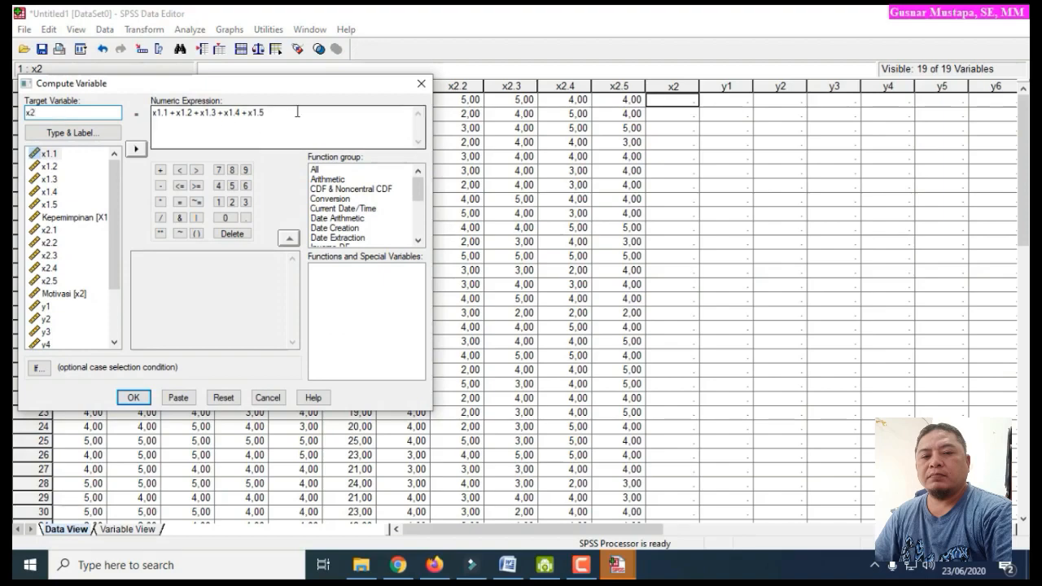
drag(297, 112, 139, 108)
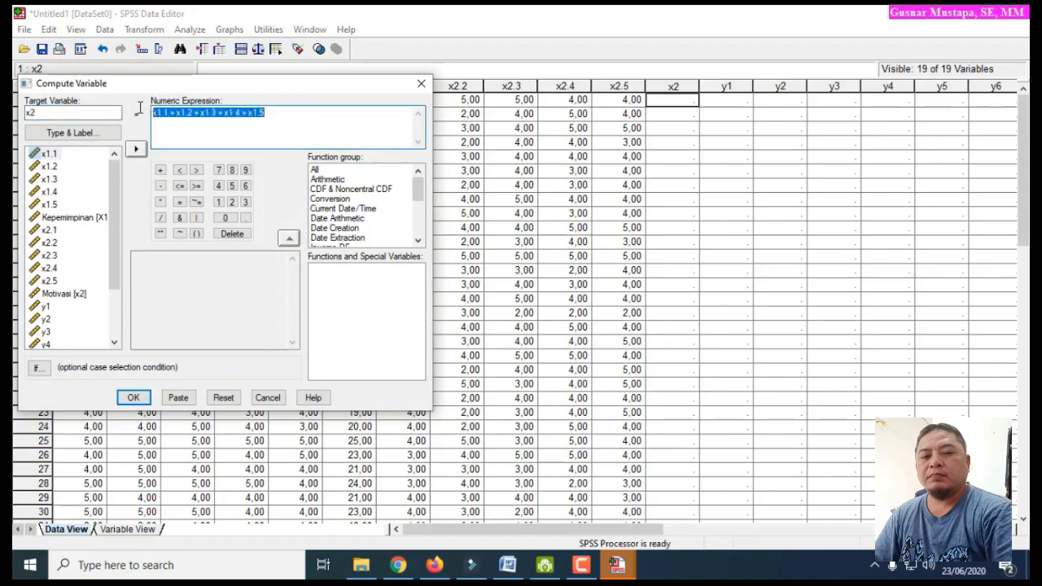
key(Delete)
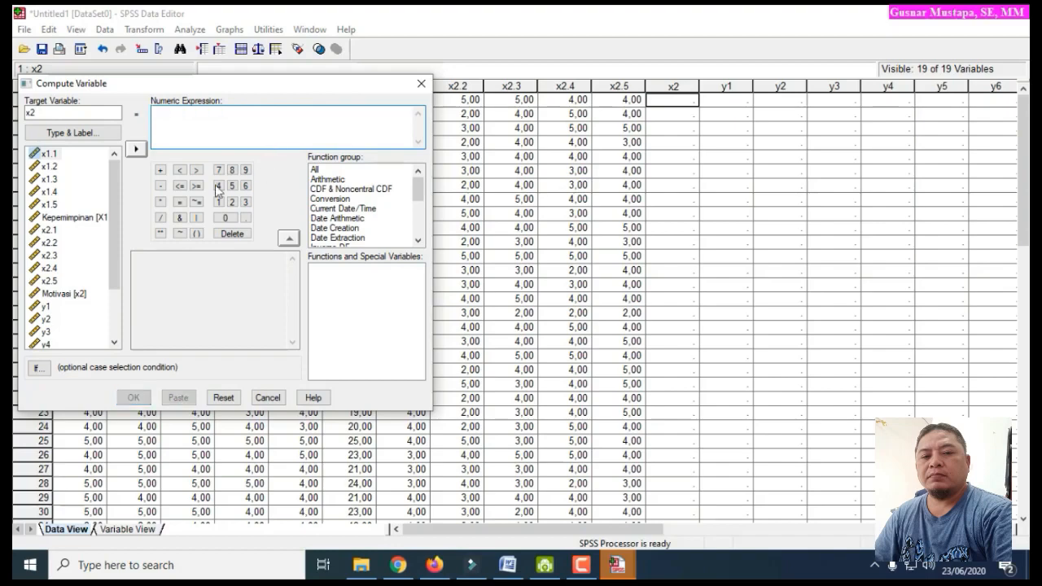
Start the numeric expression with the sum of x2.1 and x2.2
click(49, 231)
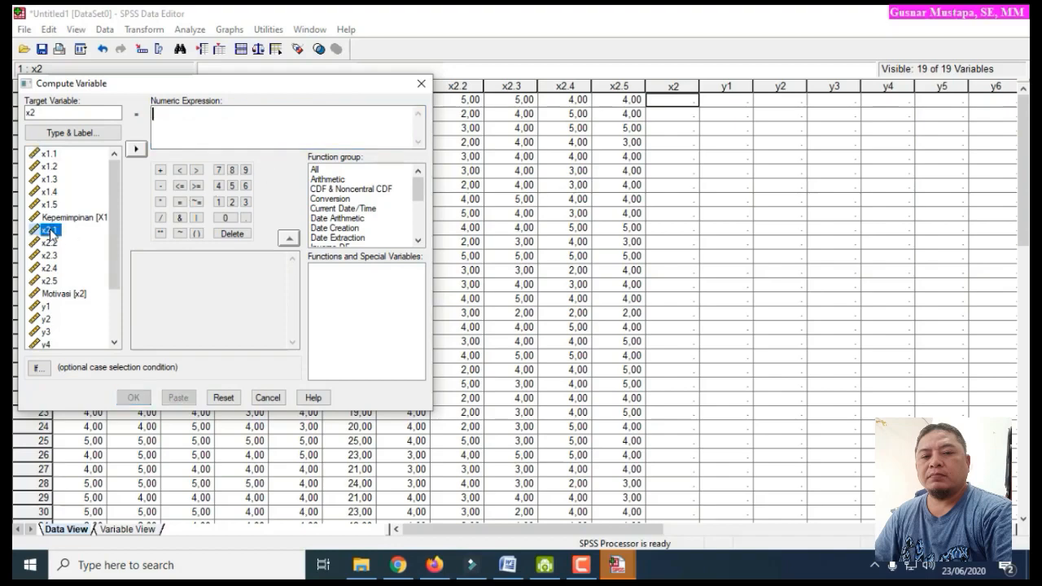
click(136, 149)
click(161, 170)
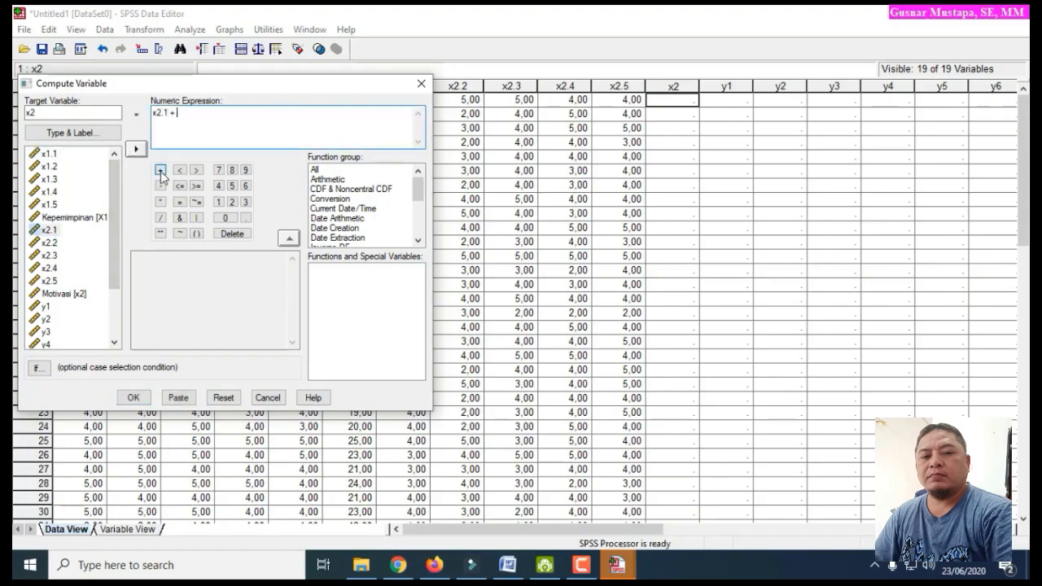
click(46, 243)
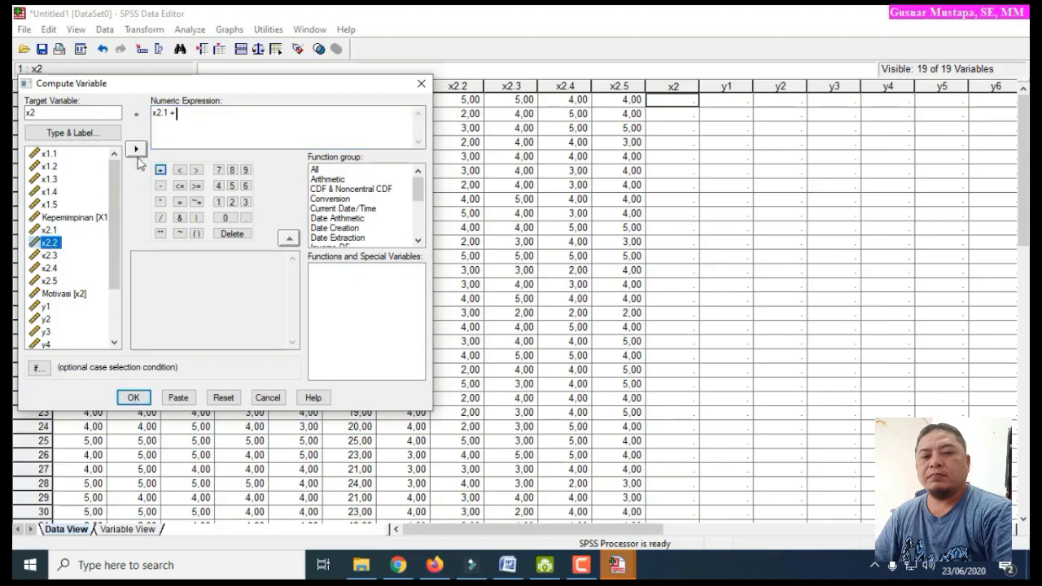
click(136, 149)
Add x2.3 to the expression and correct the plus signs so it reads x2.1 + x2.2 + x2.3 +
click(48, 255)
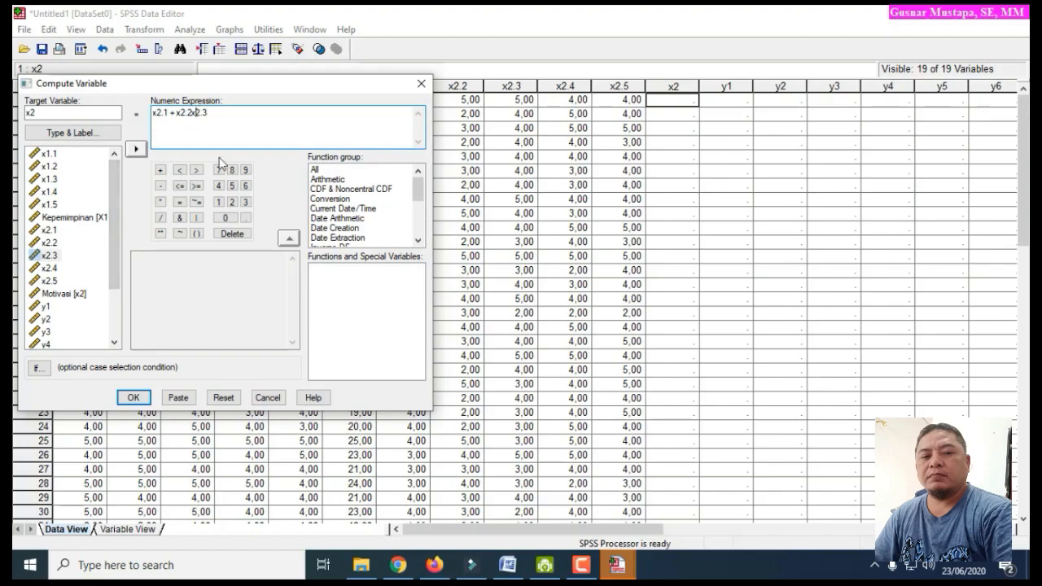
click(160, 170)
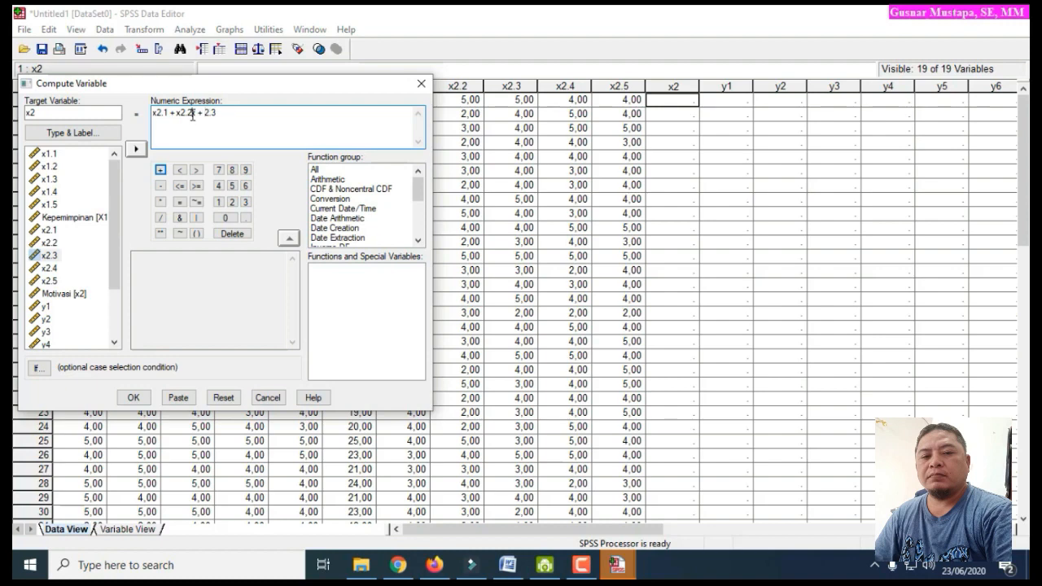
click(161, 170)
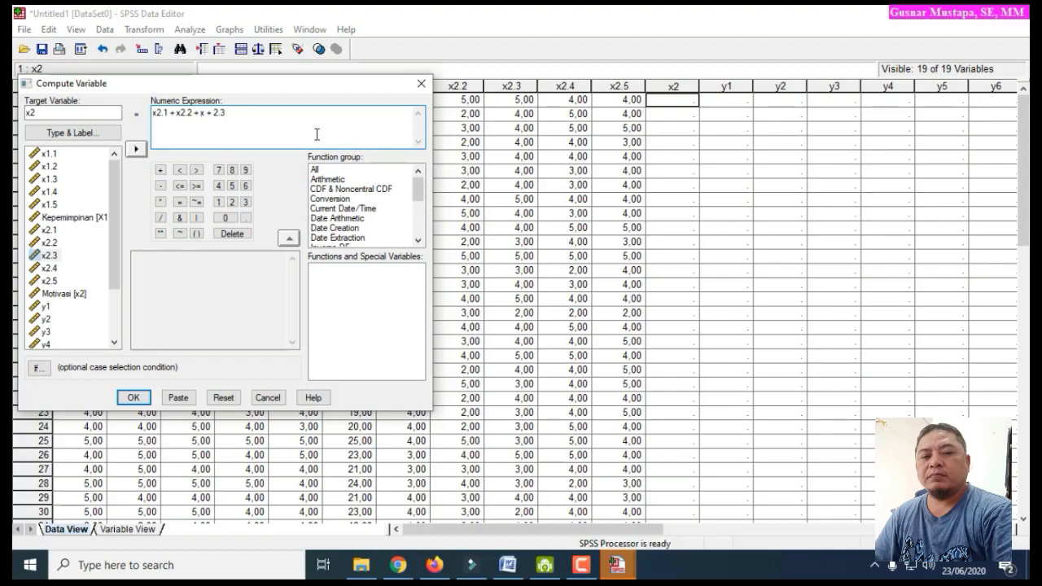
key(Delete)
key(Delete)
key(Delete)
click(160, 170)
Complete the sum with x2.4 and x2.5 so the expression reads x2.1 + x2.2 + x2.3 + x2.4 + x2.5
click(52, 268)
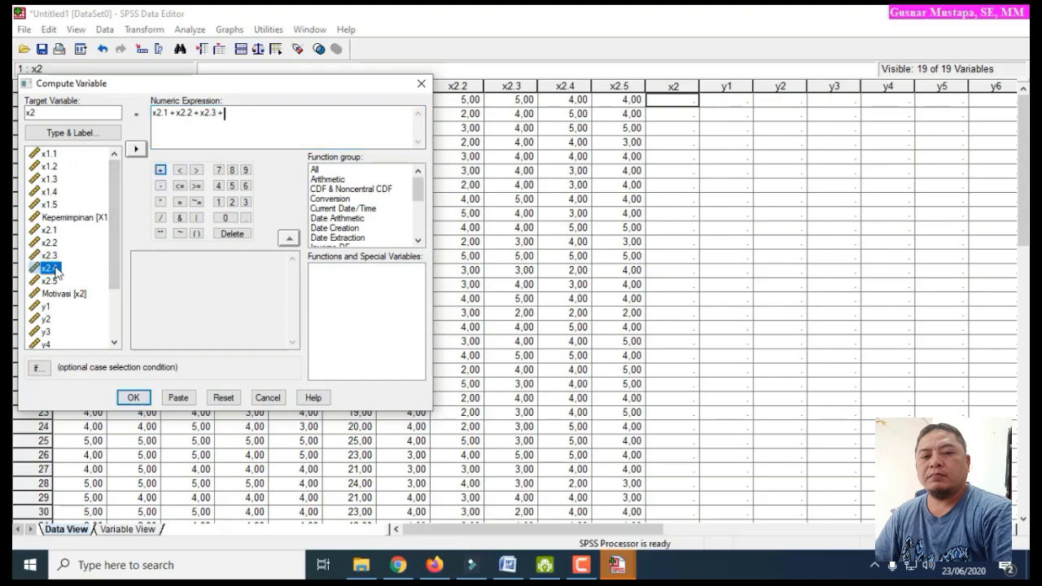
click(135, 149)
click(161, 170)
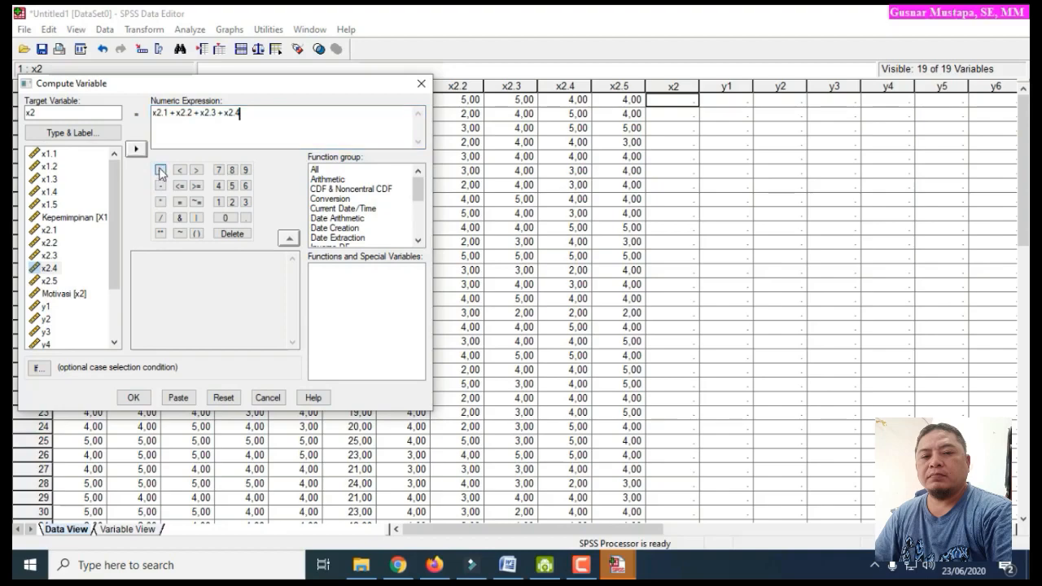
click(49, 281)
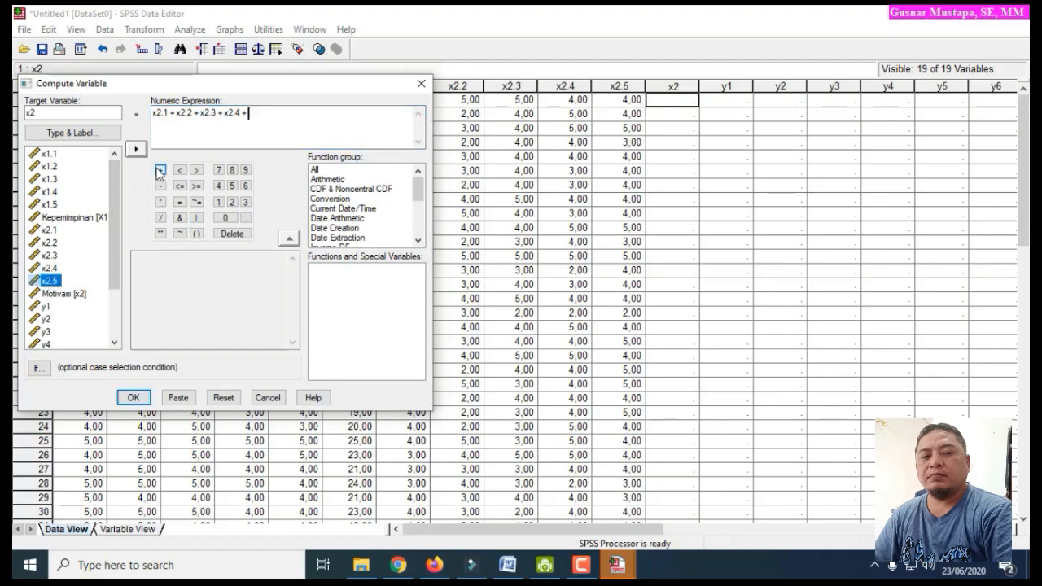
click(139, 152)
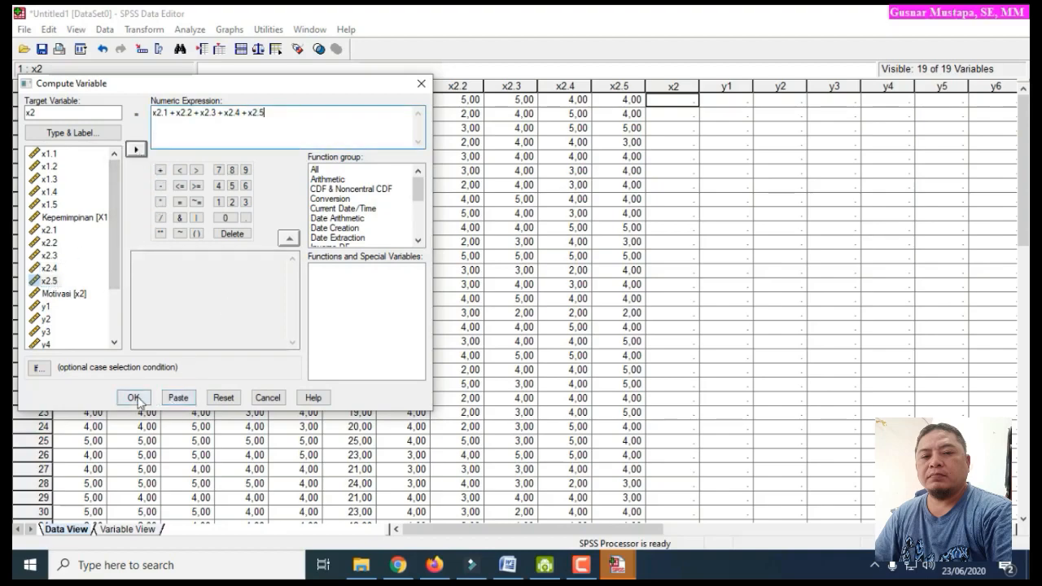
Run the computation, overwriting the existing x2 variable, and check the x2 totals across the rows
click(134, 397)
click(224, 282)
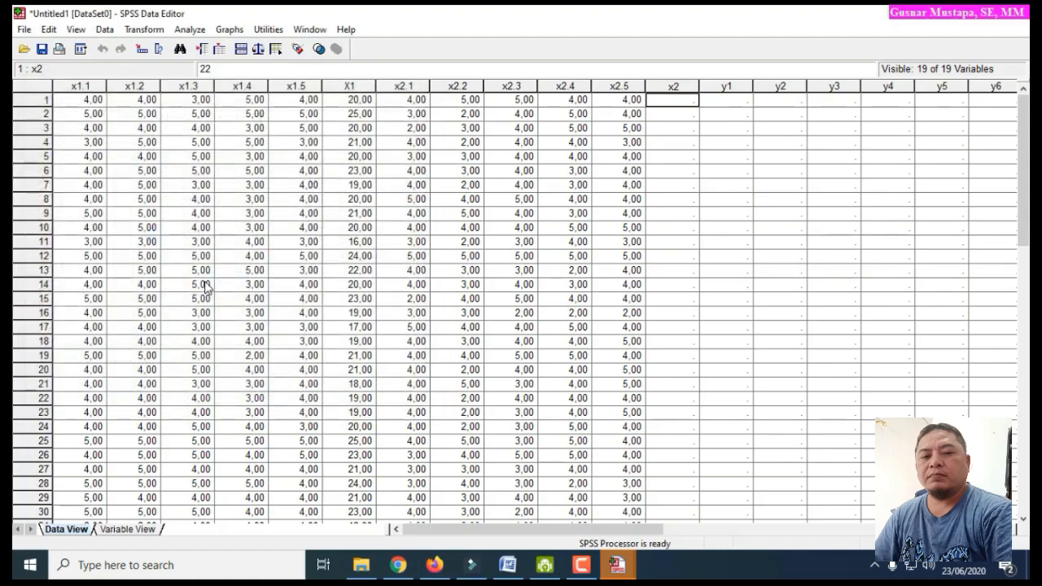
scroll(614, 326, down, 2)
scroll(800, 310, down, 7)
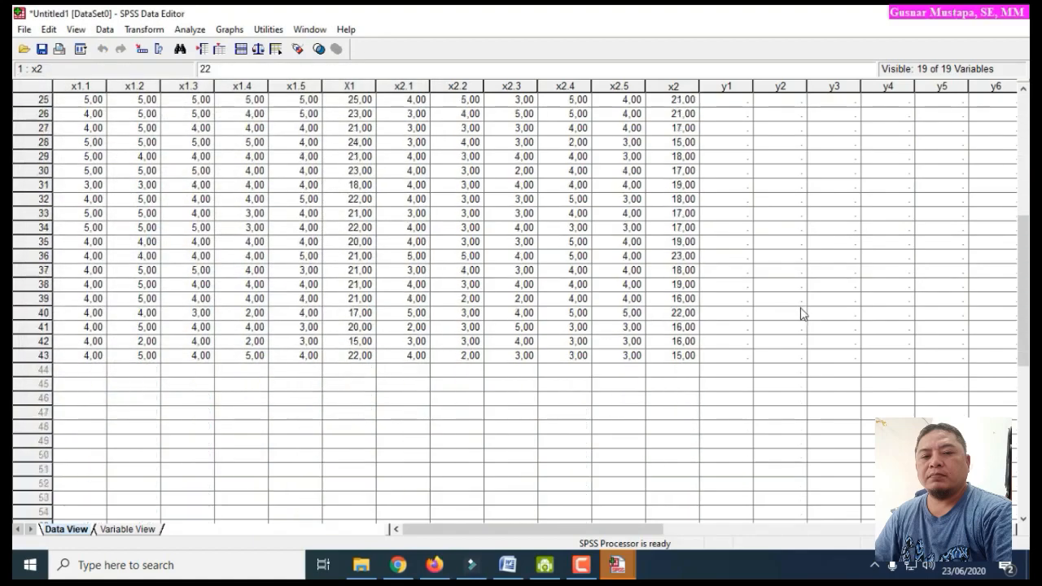
scroll(794, 309, up, 9)
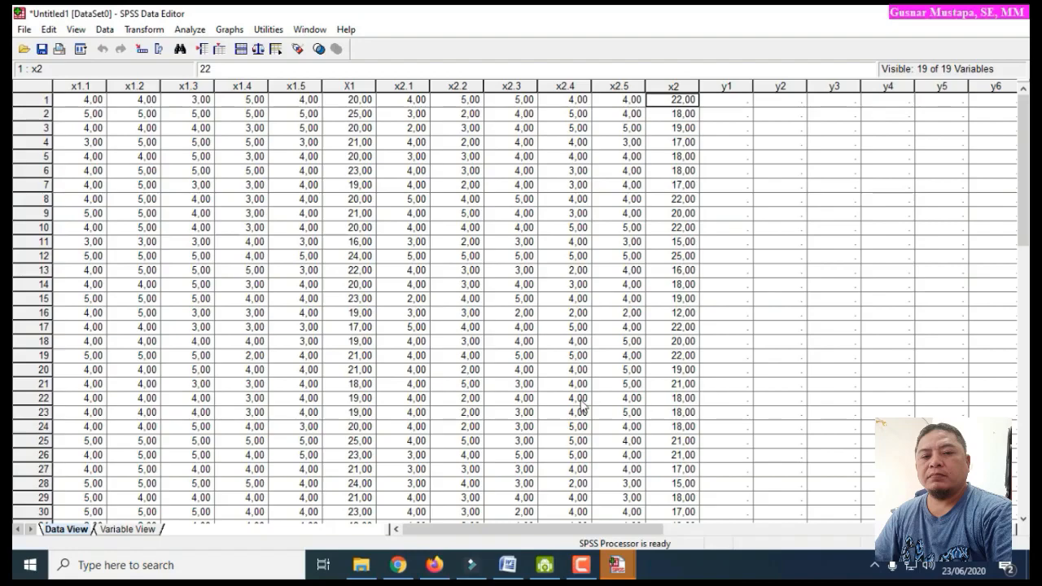
Switch to the data-1.sav dataset and clear its previous cell selection
click(616, 569)
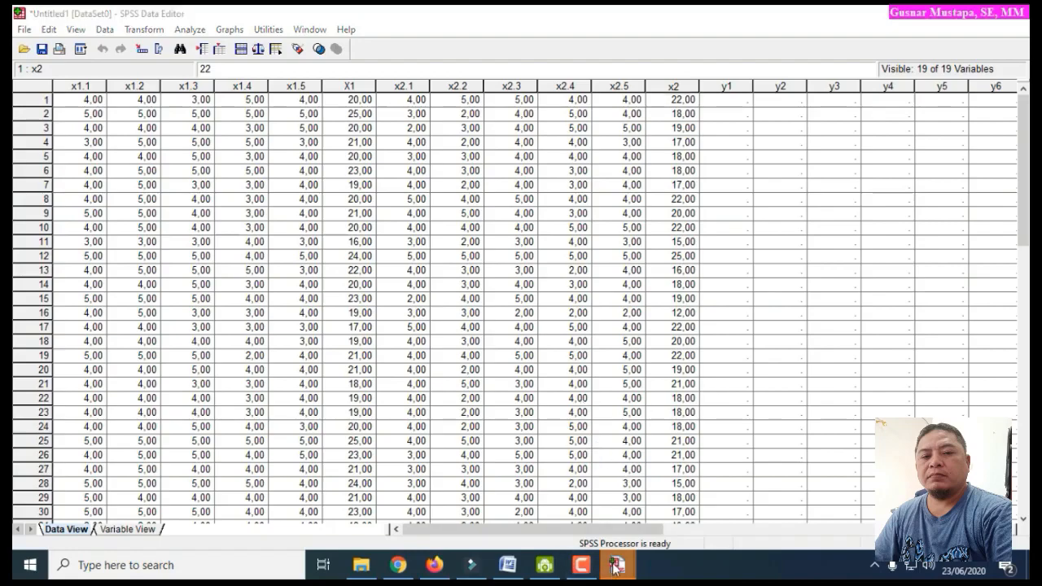
click(523, 518)
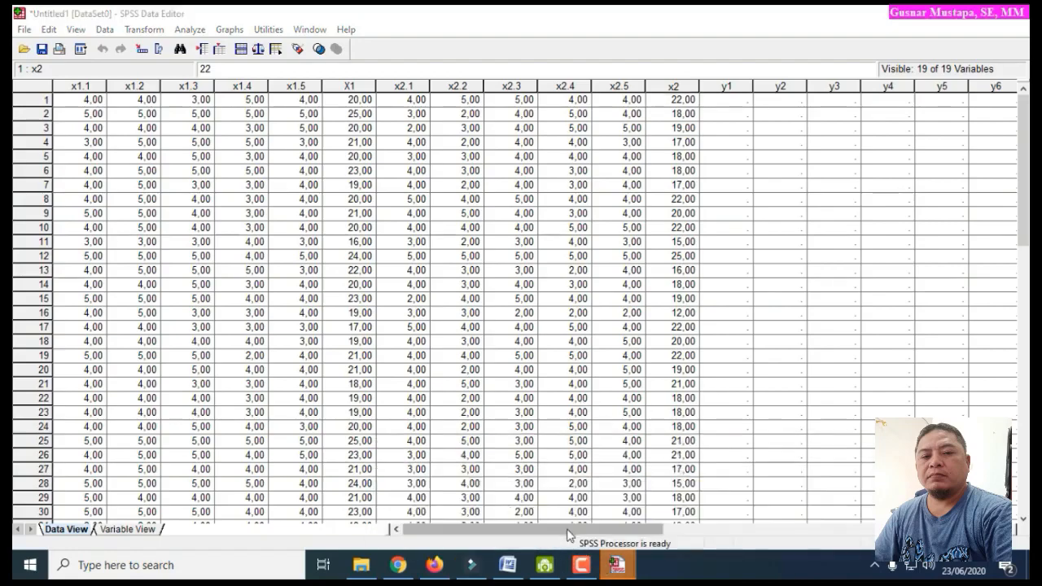
click(616, 569)
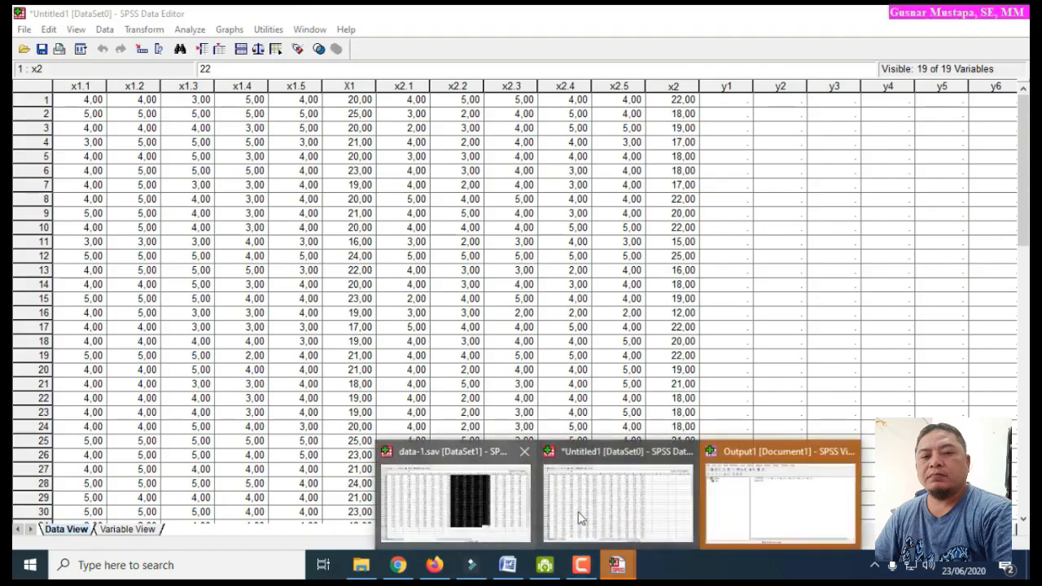
click(519, 527)
click(479, 499)
click(731, 371)
Select the scores of y1.1 through y1.6 for rows 1 to 43 and copy them
scroll(750, 406, up, 6)
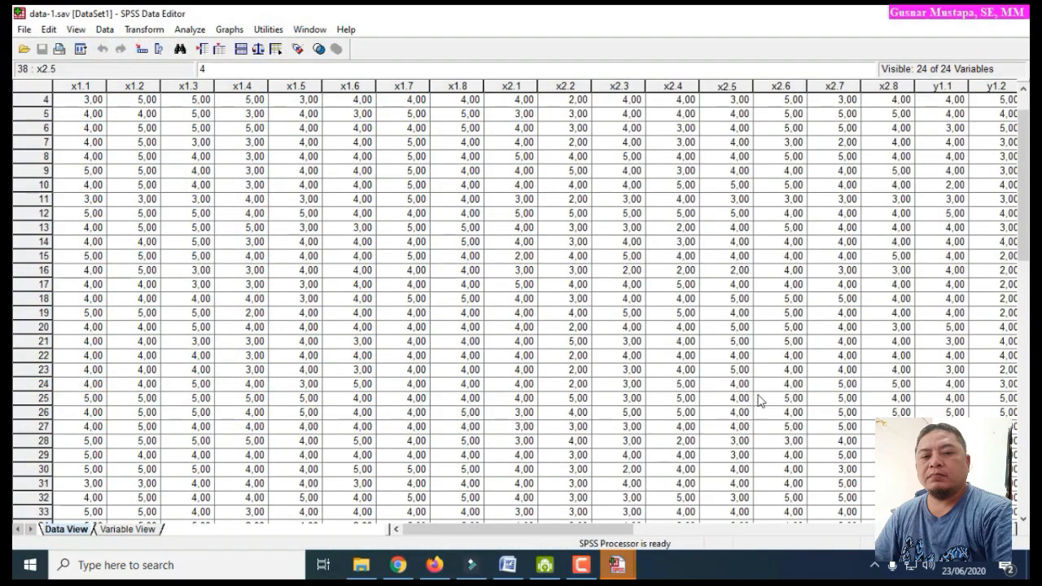
drag(559, 529, 641, 530)
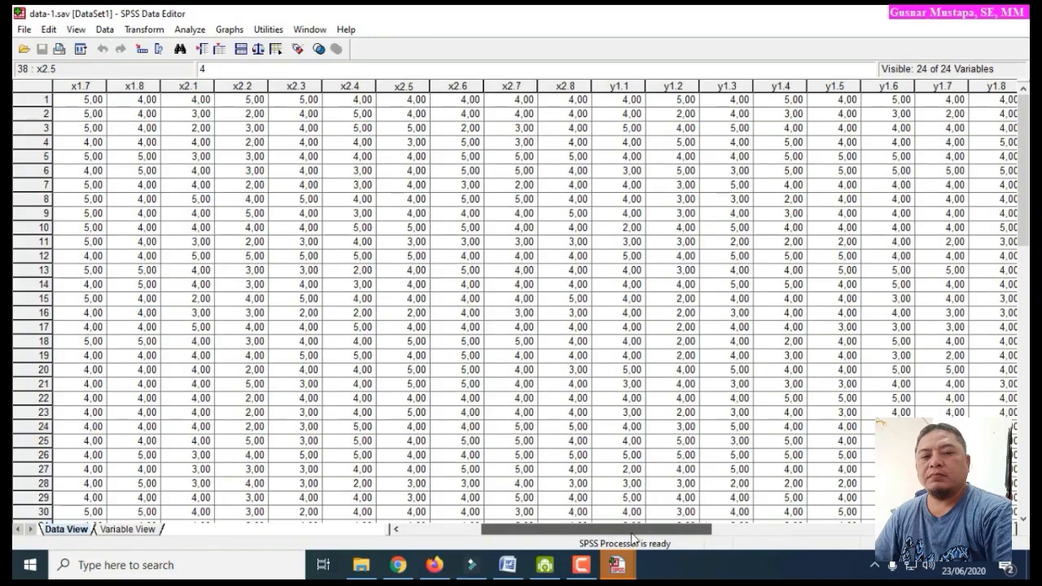
click(626, 101)
scroll(883, 330, down, 7)
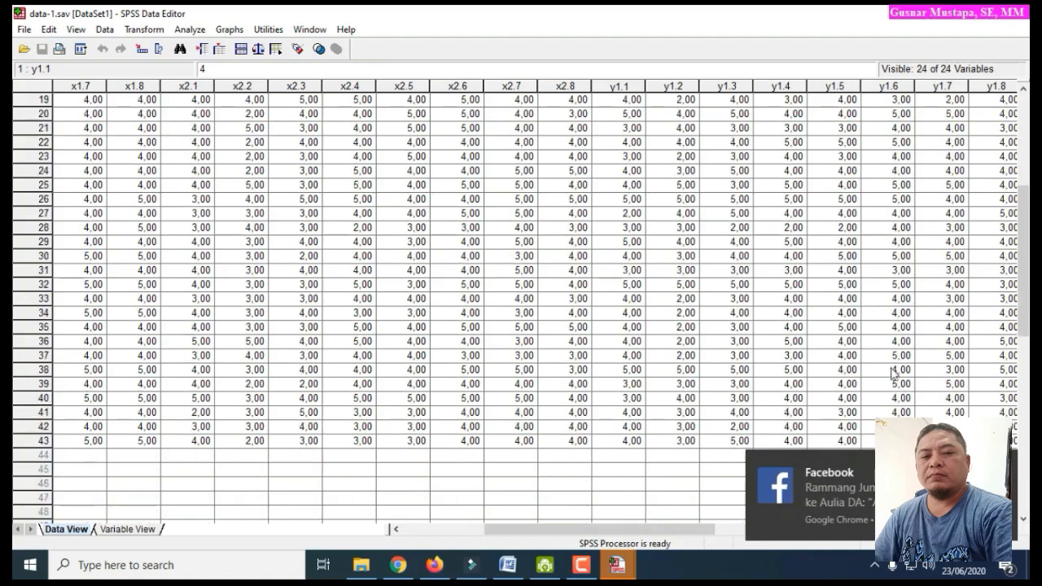
shift+click(904, 386)
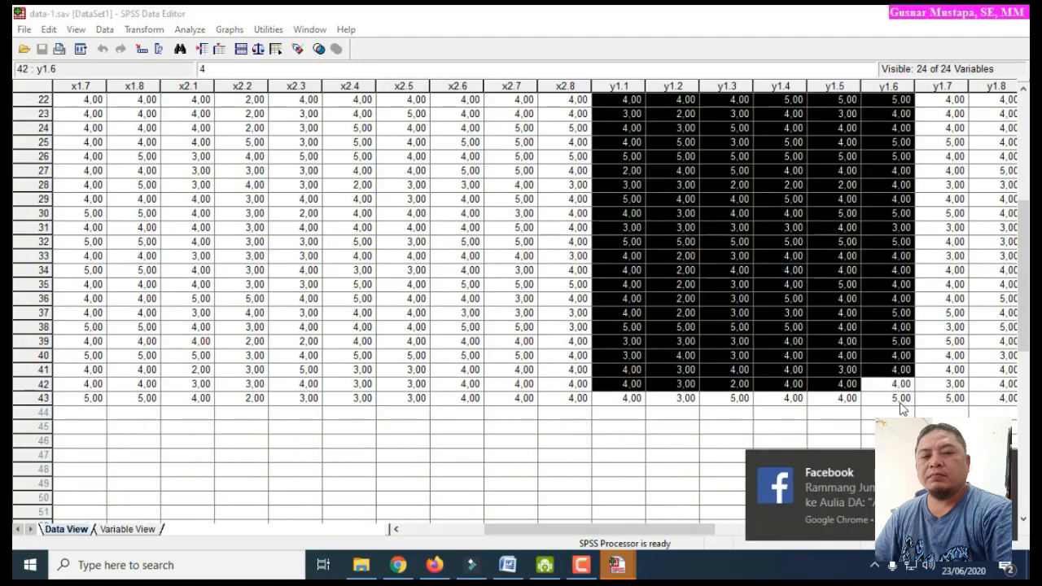
shift+click(624, 402)
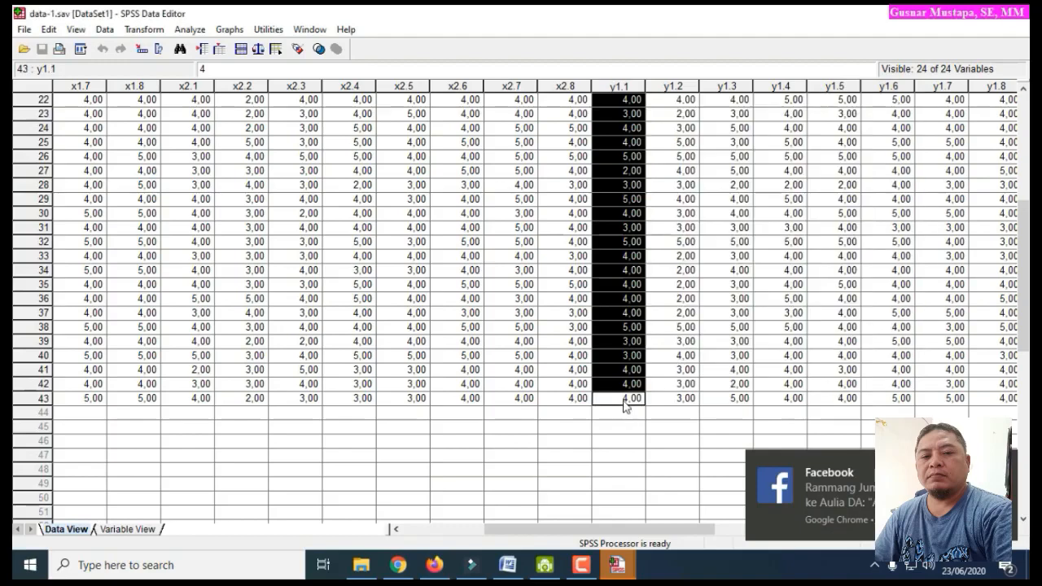
shift+click(898, 397)
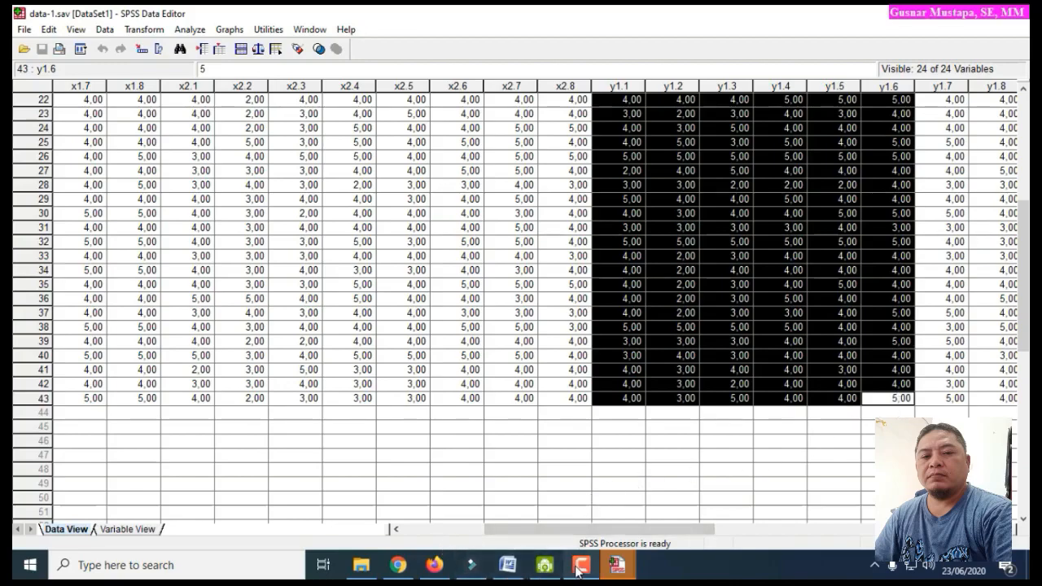
Return to the untitled dataset and paste the copied scores starting at row 1 of y1
mouse_move(617, 564)
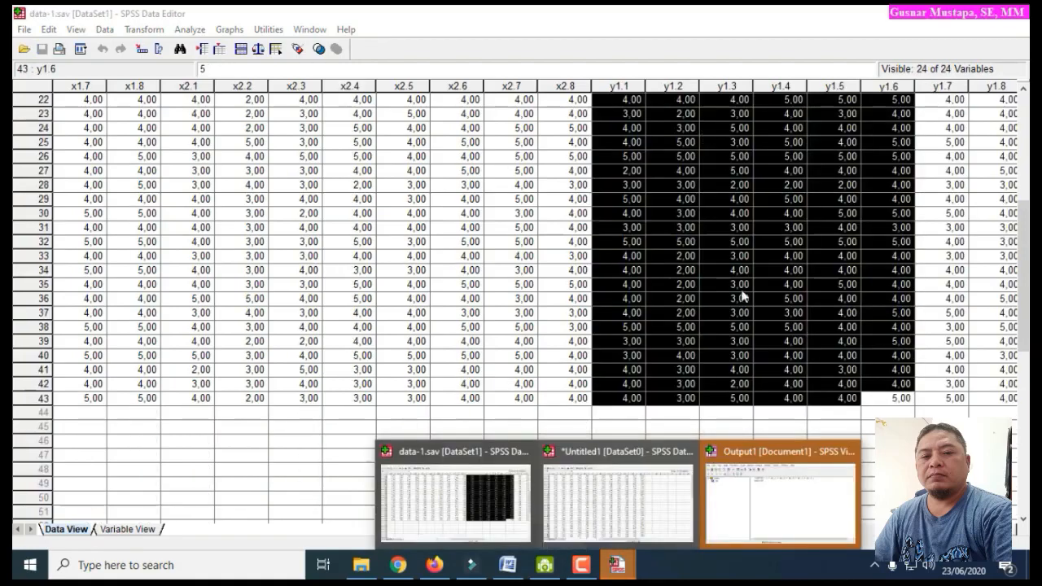
click(649, 514)
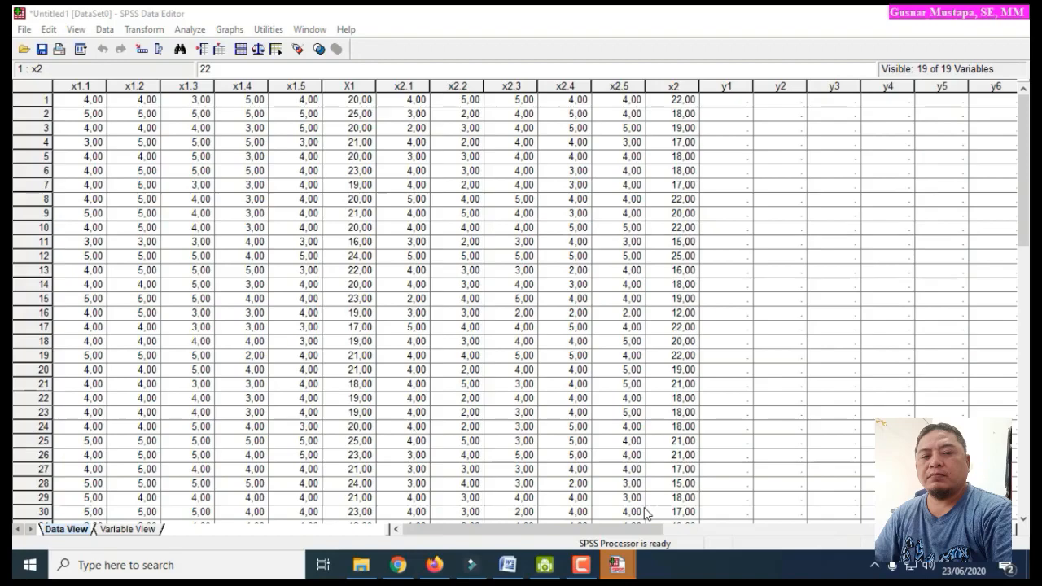
click(724, 104)
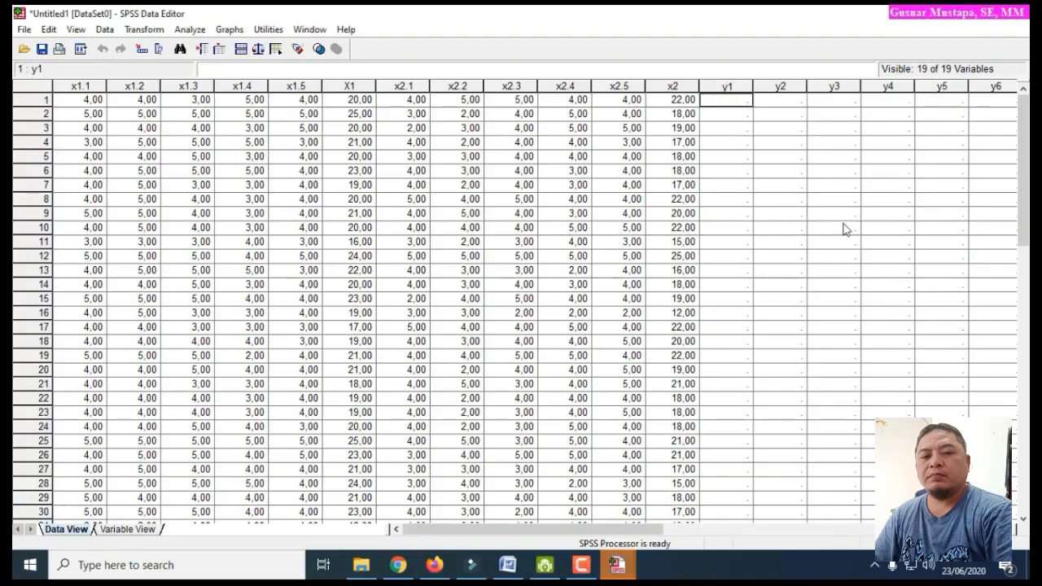
key(ctrl+v)
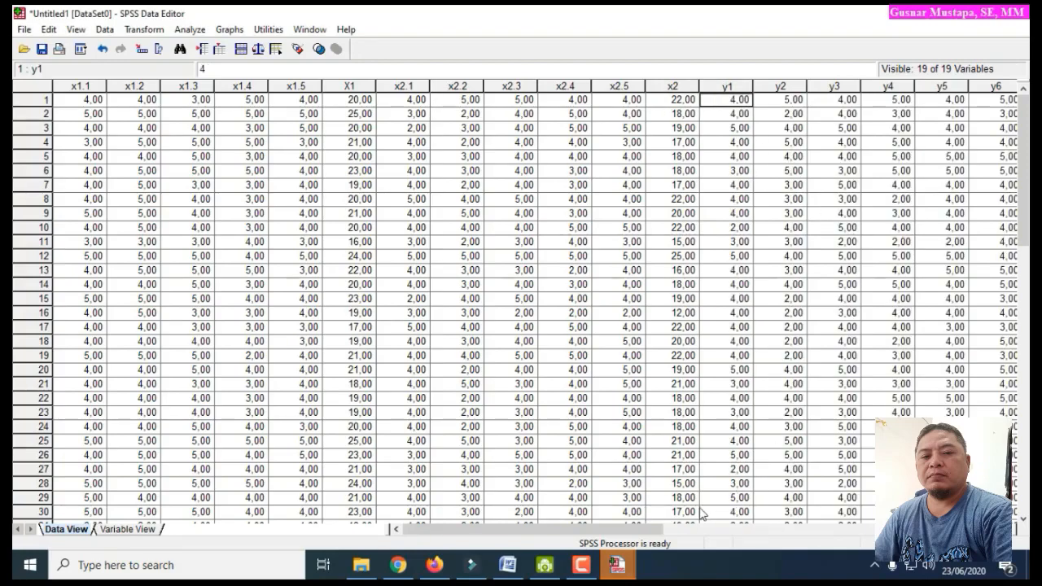
Make row 1 of y the active cell, then start Compute Variable with target y and clear the previous expression
drag(636, 531, 727, 537)
click(732, 102)
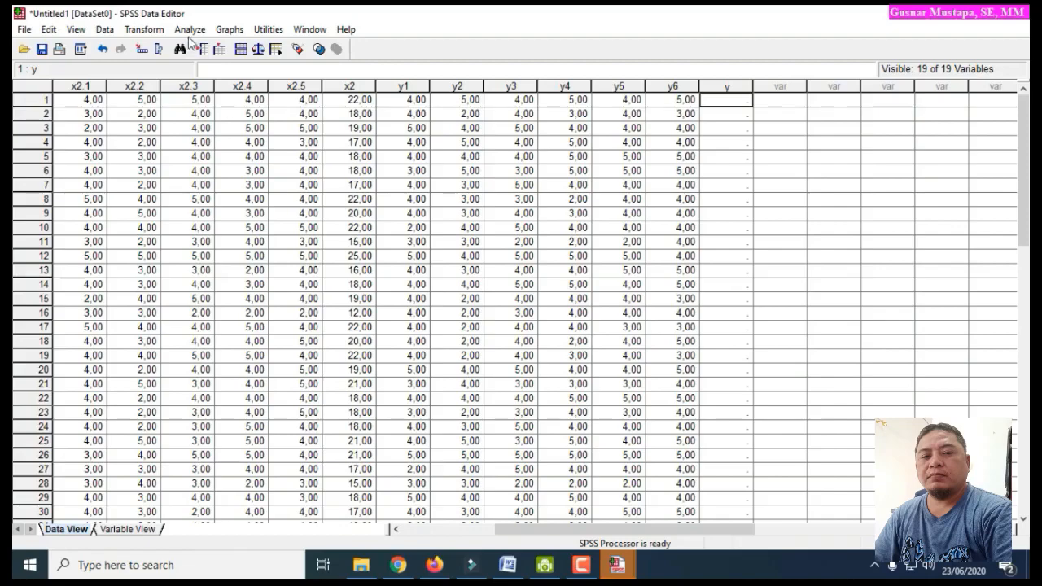
click(146, 31)
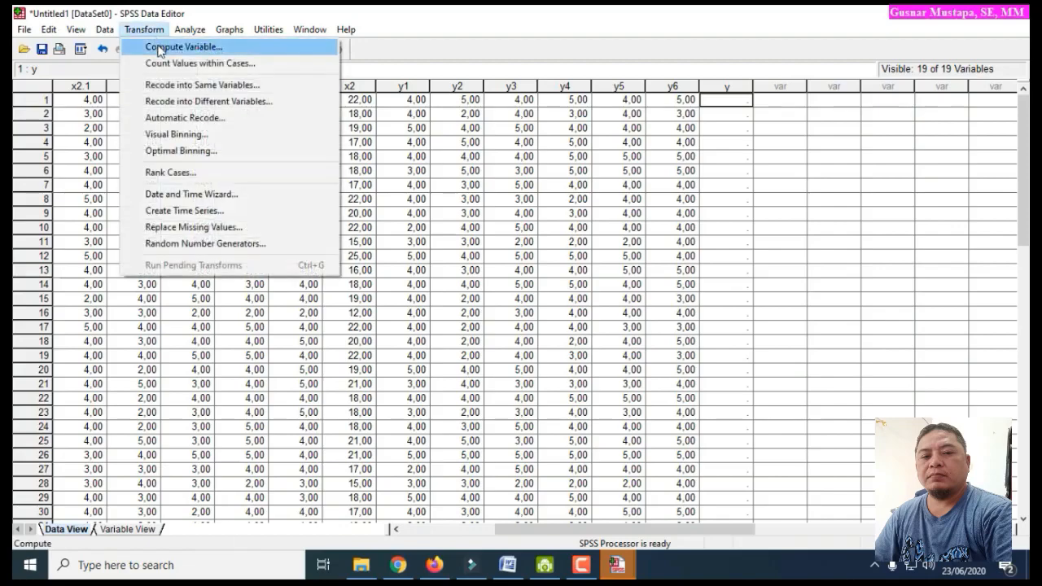
click(160, 49)
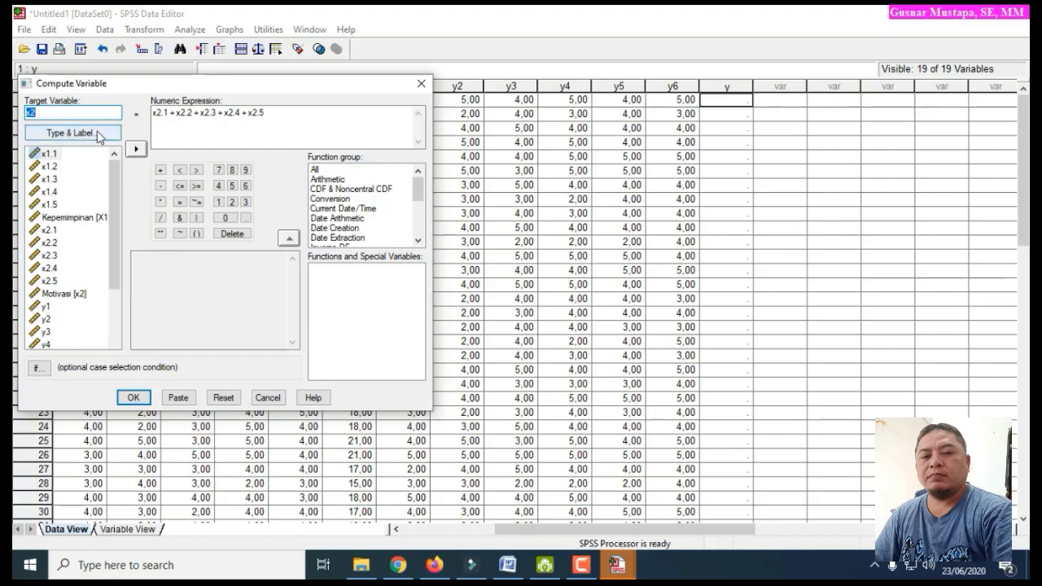
text(y)
drag(273, 112, 144, 114)
key(Delete)
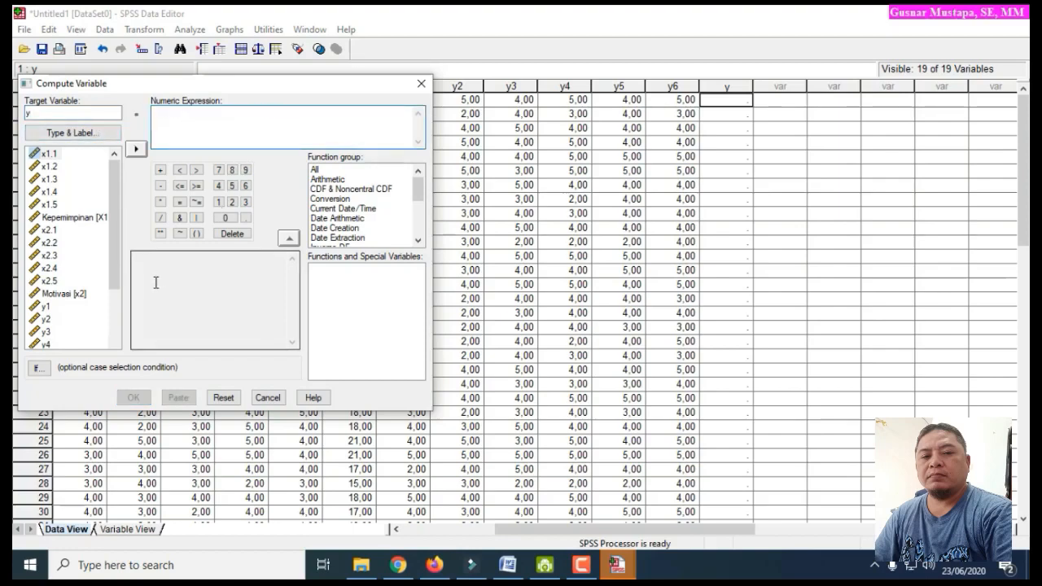
Build the numeric expression y1 + y2 + y3 for target variable y from the listed variables
drag(119, 223, 123, 271)
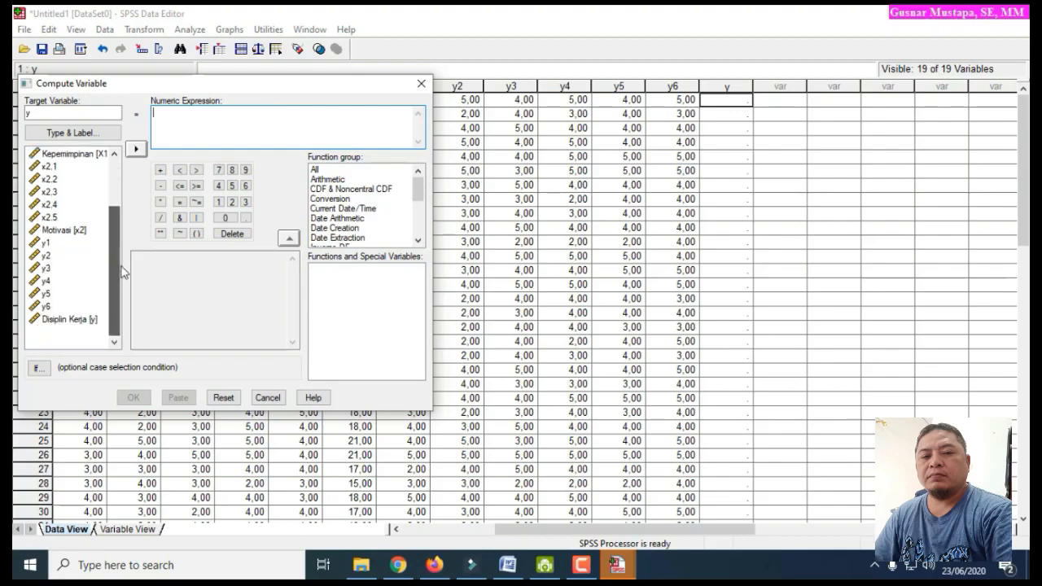
click(47, 244)
click(136, 149)
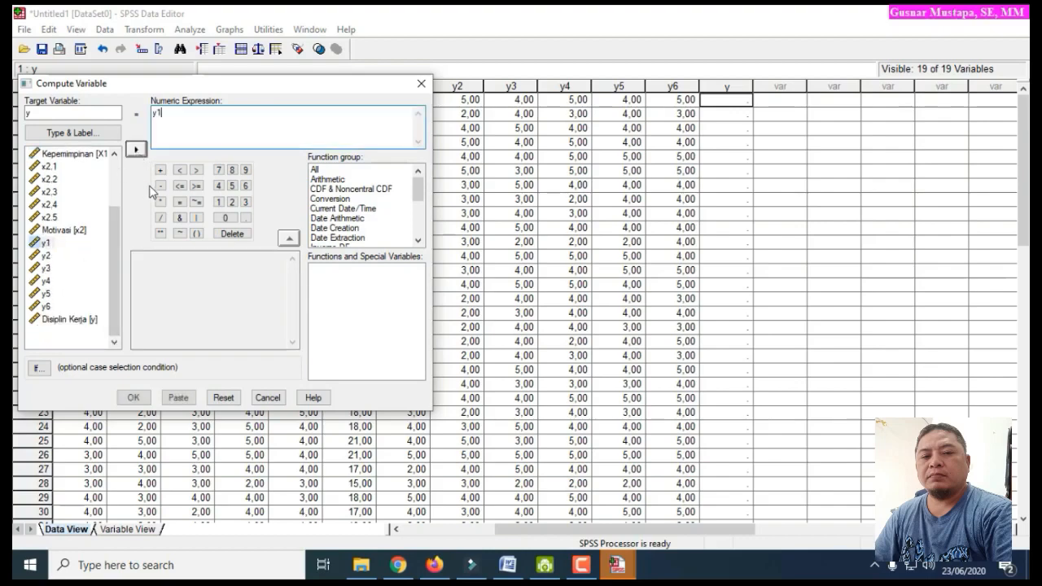
click(160, 170)
click(47, 256)
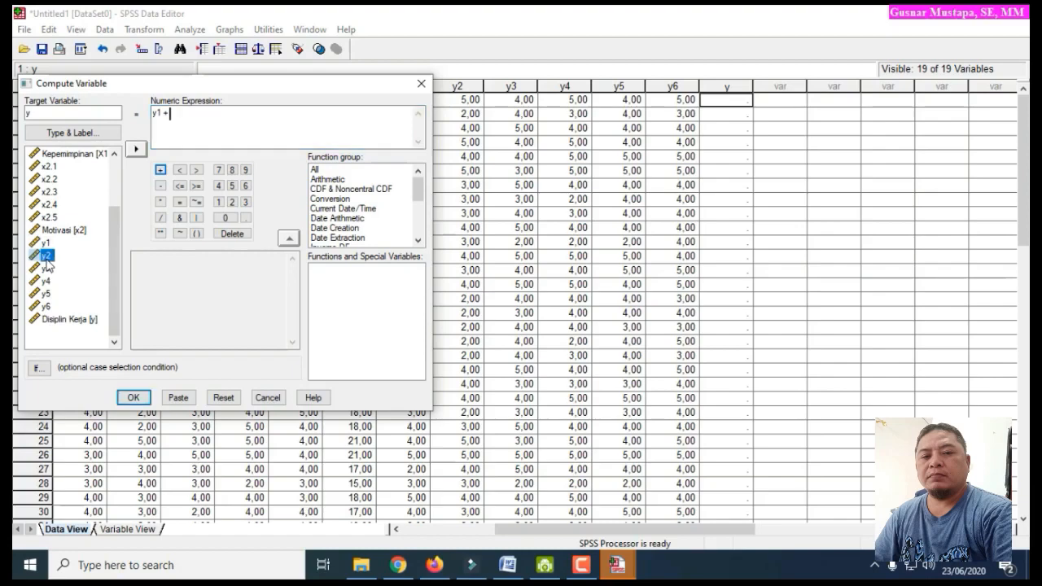
click(136, 149)
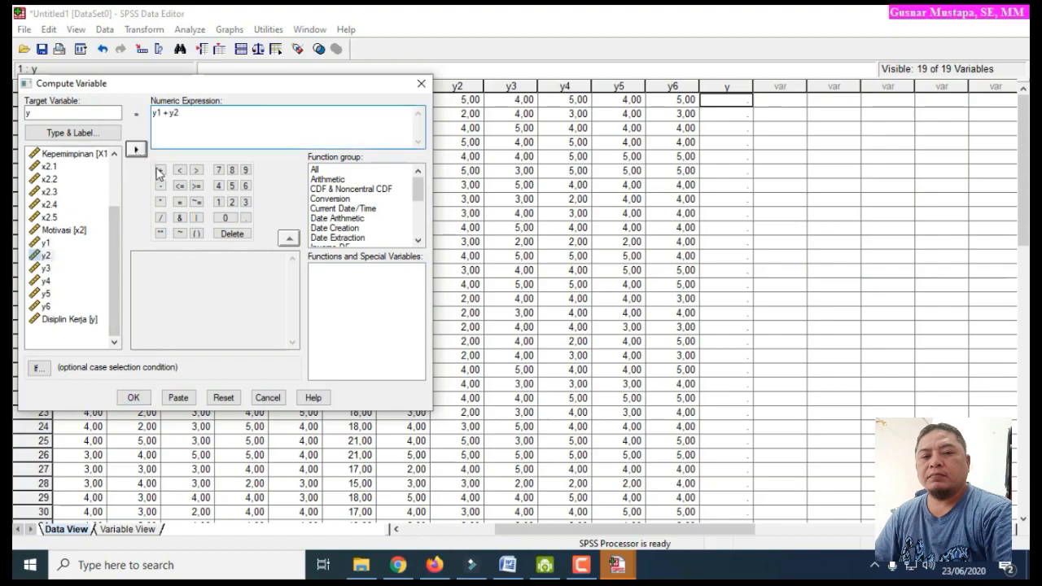
click(160, 171)
click(46, 269)
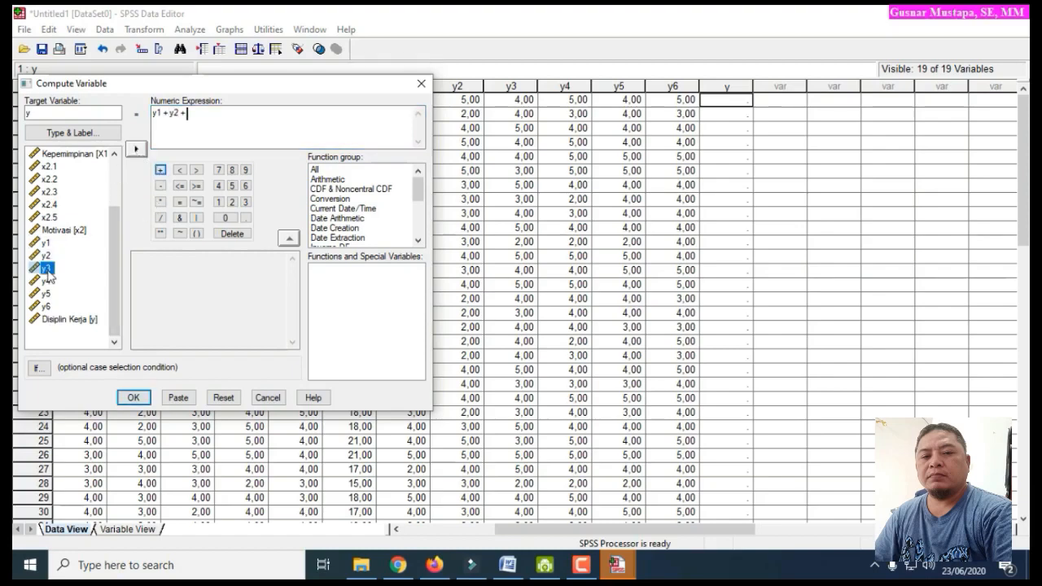
click(137, 154)
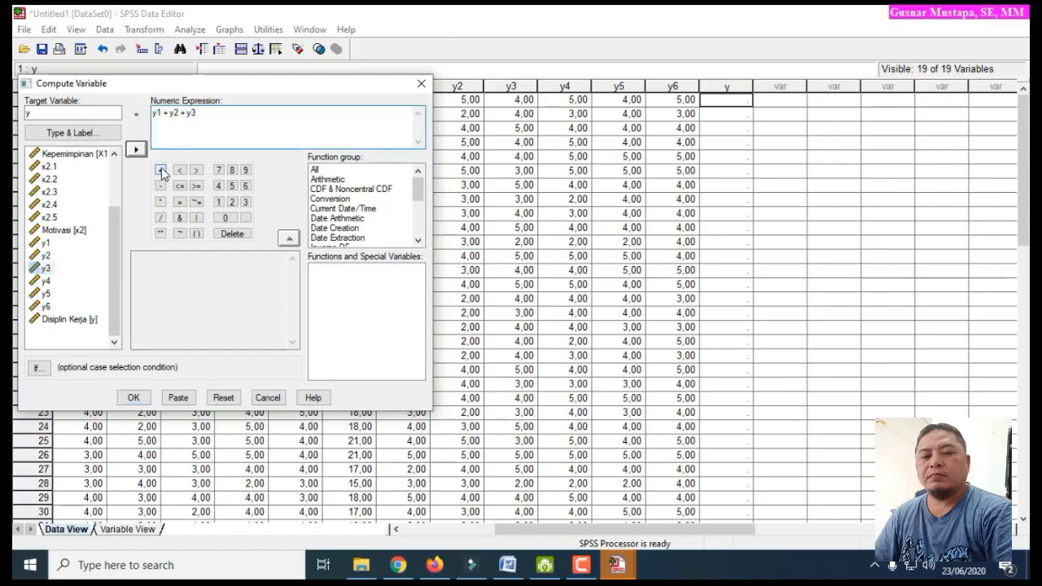
Extend the expression with + y4 + y5 + y6 and run the computation, accepting the change to the existing variable y
click(160, 171)
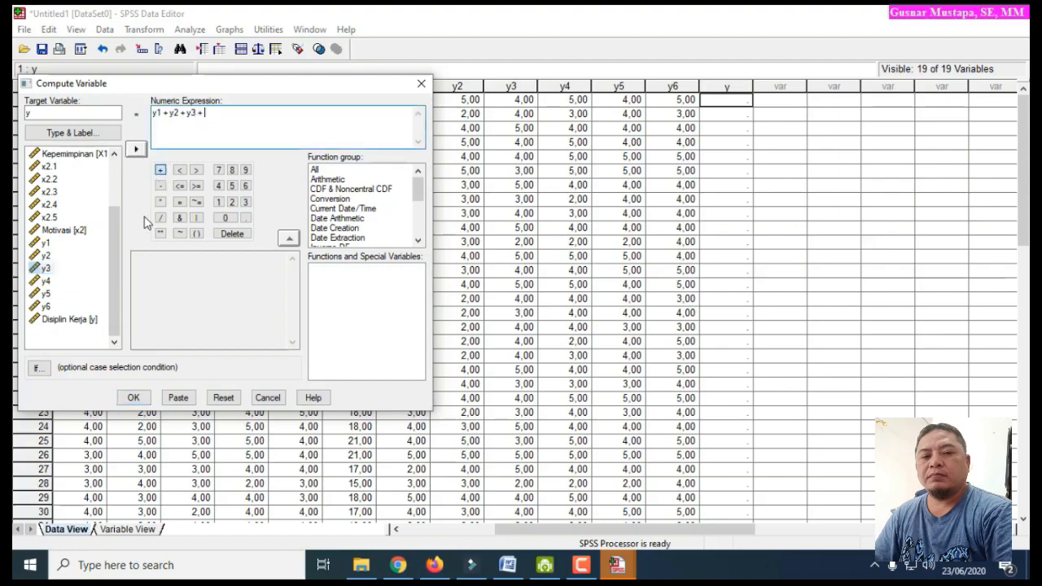
click(47, 282)
click(136, 150)
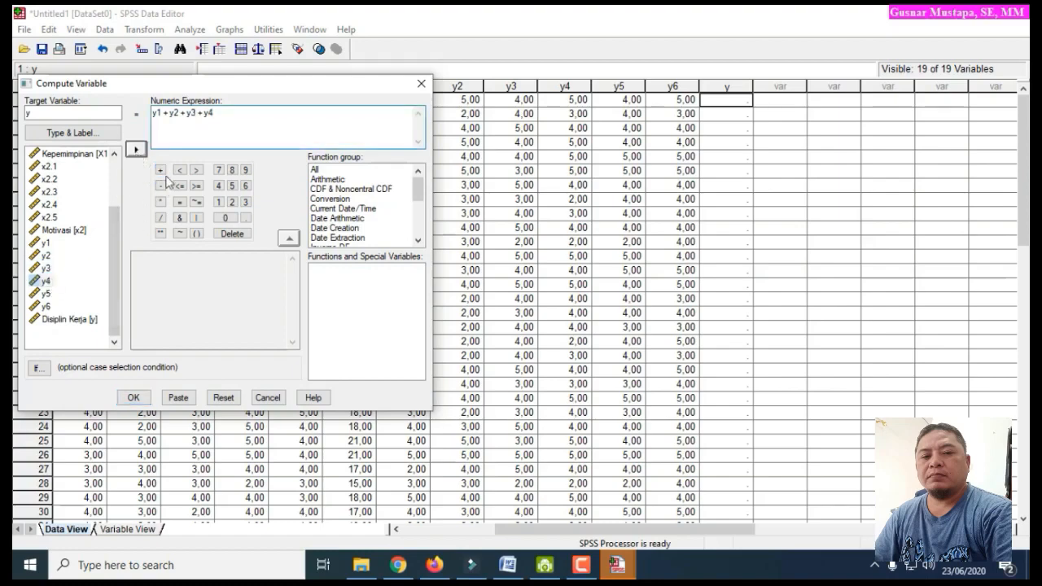
click(160, 171)
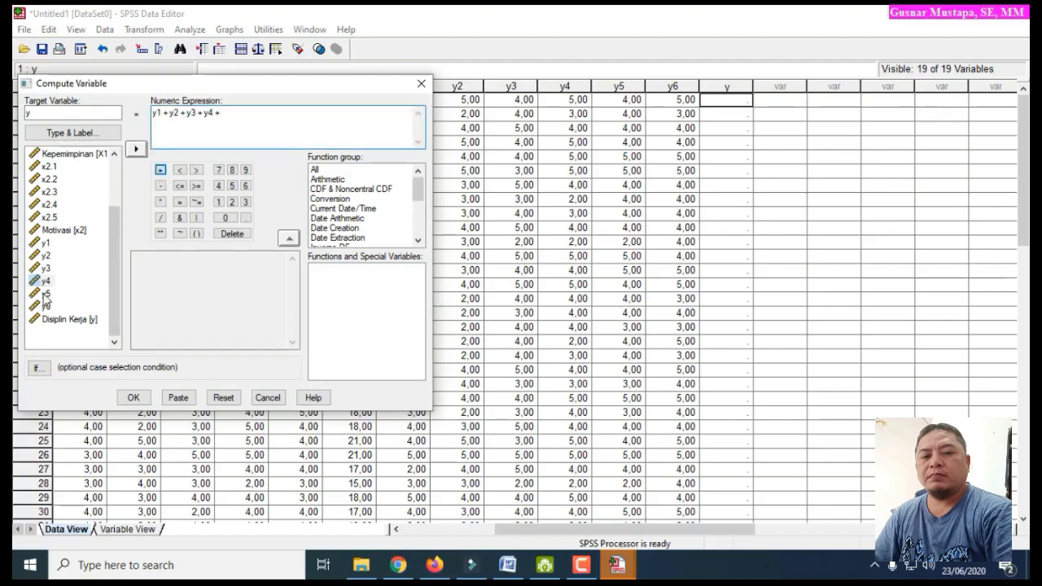
click(46, 294)
click(136, 150)
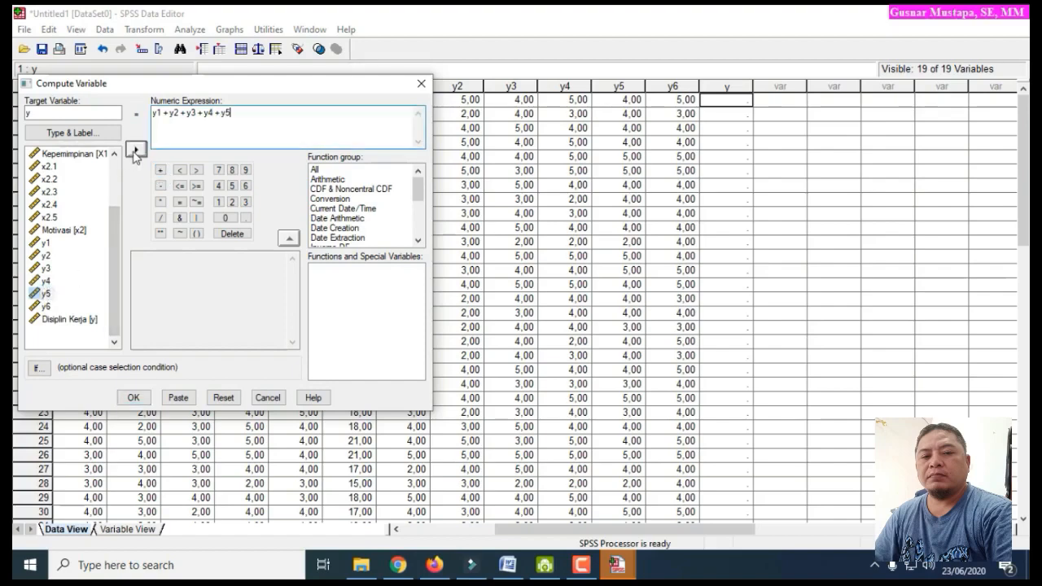
click(160, 170)
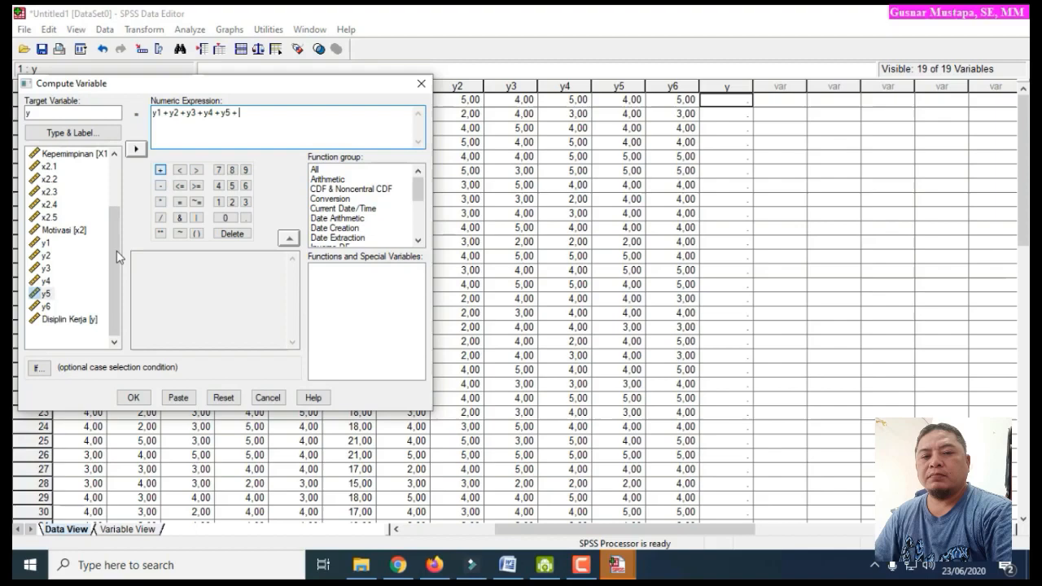
click(47, 306)
click(136, 153)
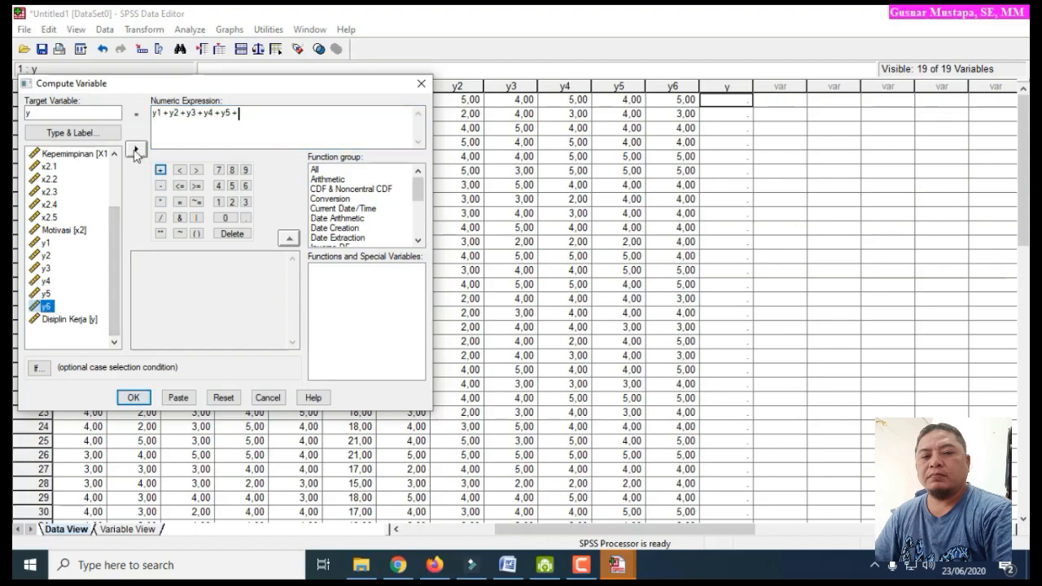
click(136, 398)
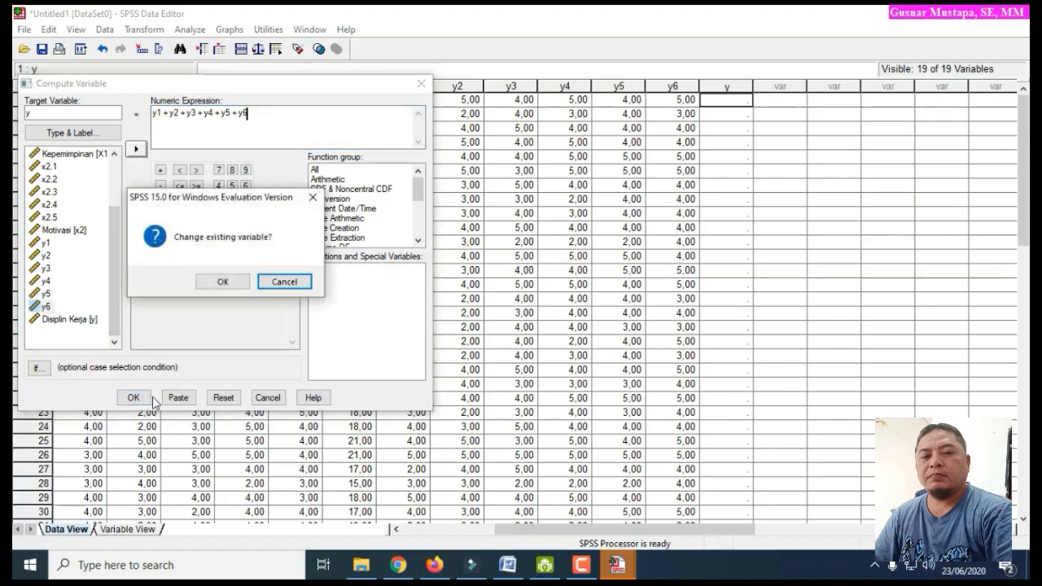
click(224, 283)
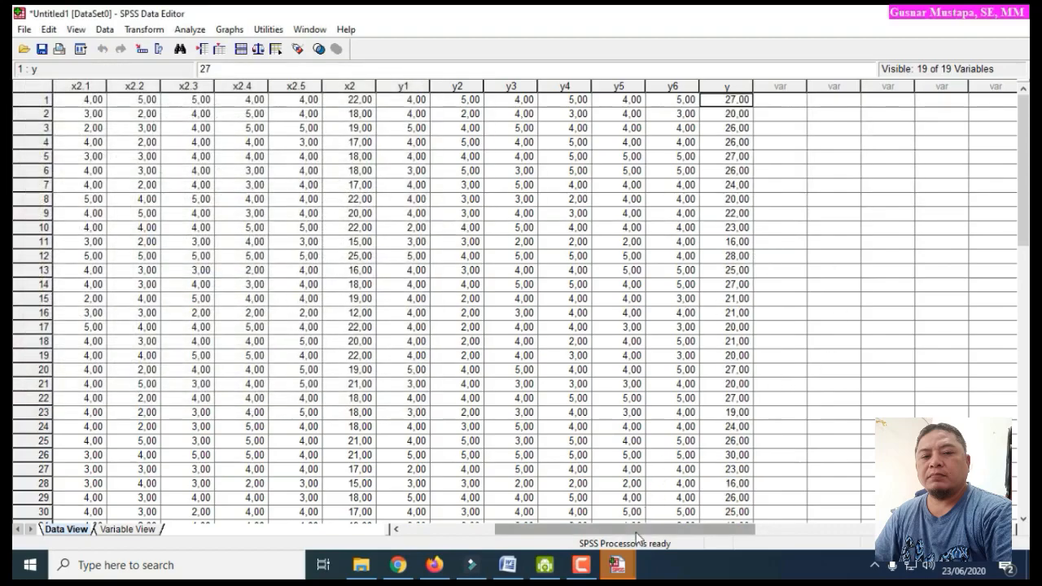
drag(613, 530, 522, 535)
scroll(519, 460, down, 5)
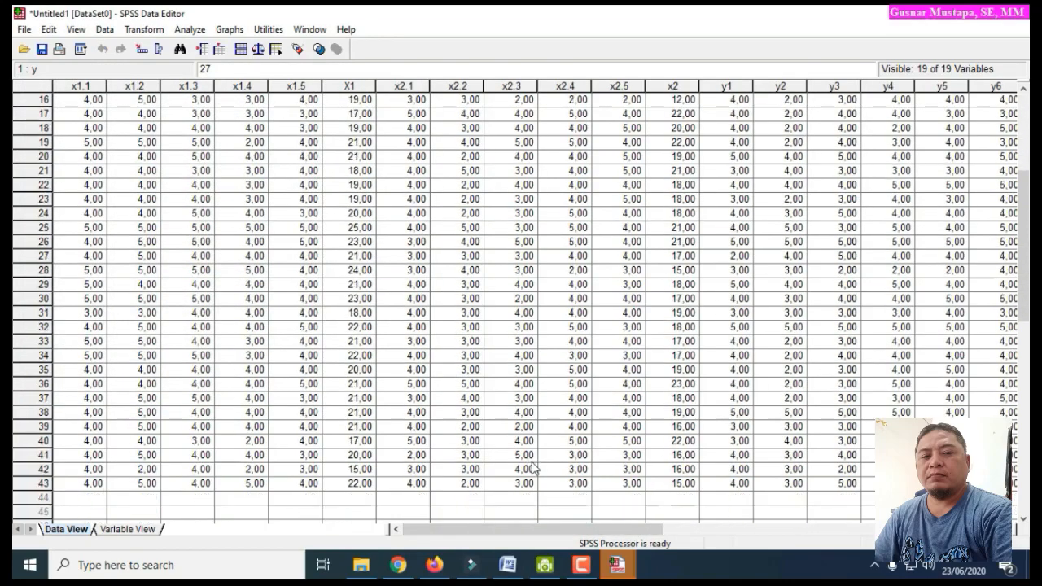
scroll(570, 268, up, 5)
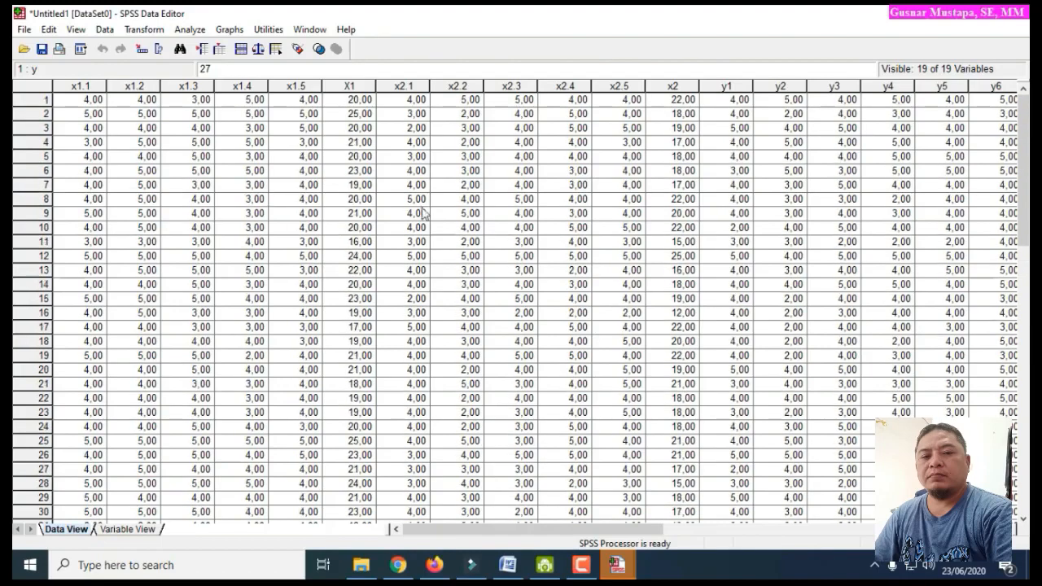